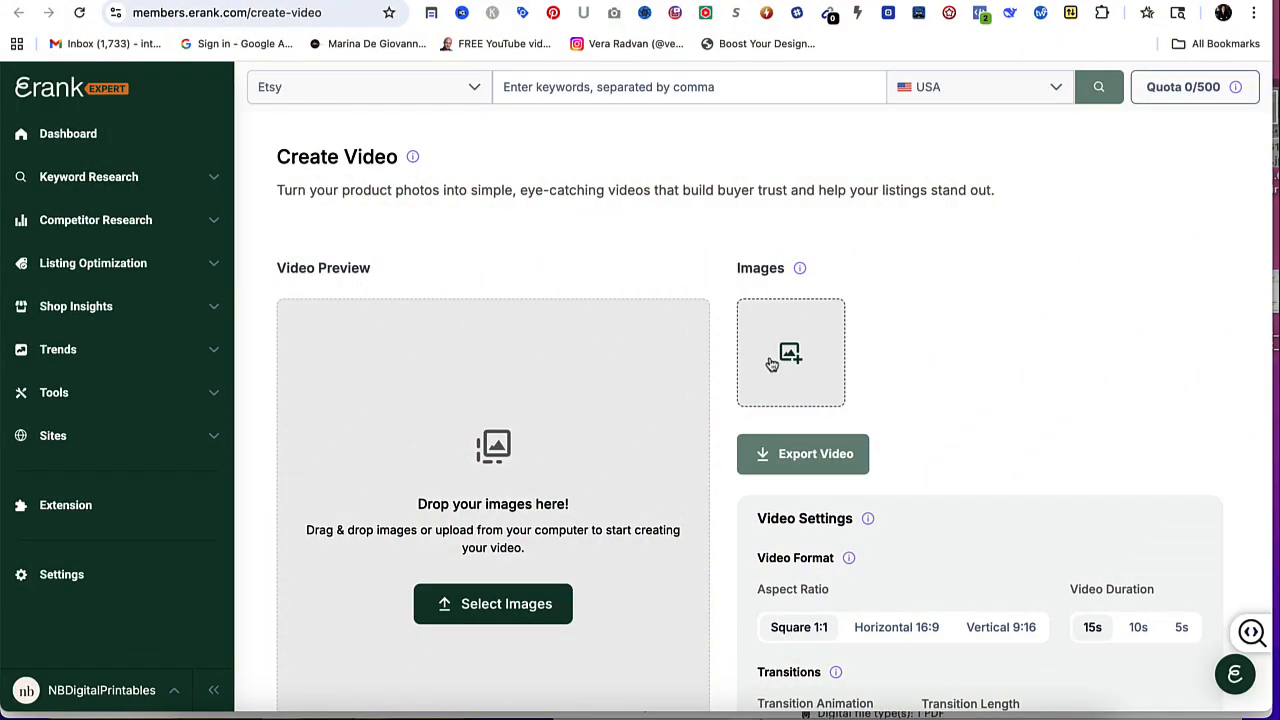
scroll(851, 300, "down", 2)
scroll(800, 300, "up", 1)
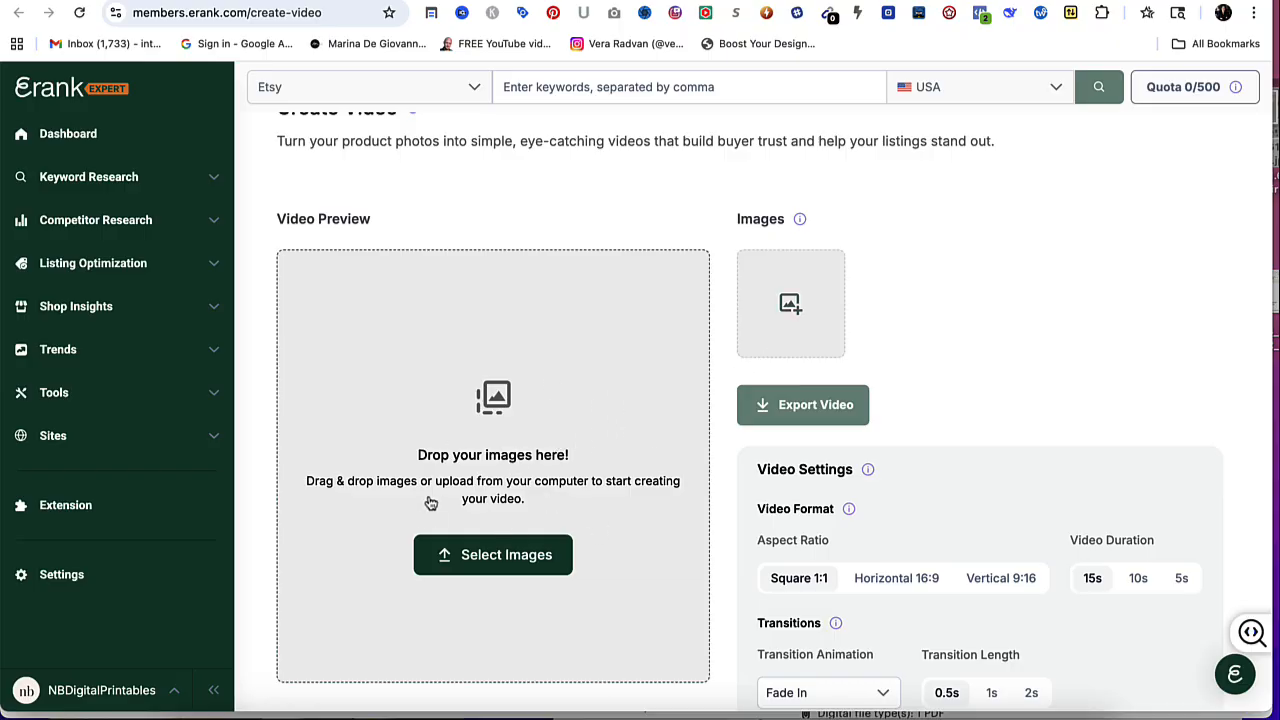
Upload the product mockup images of the game from the Desktop folder into the video
left_click(493, 562)
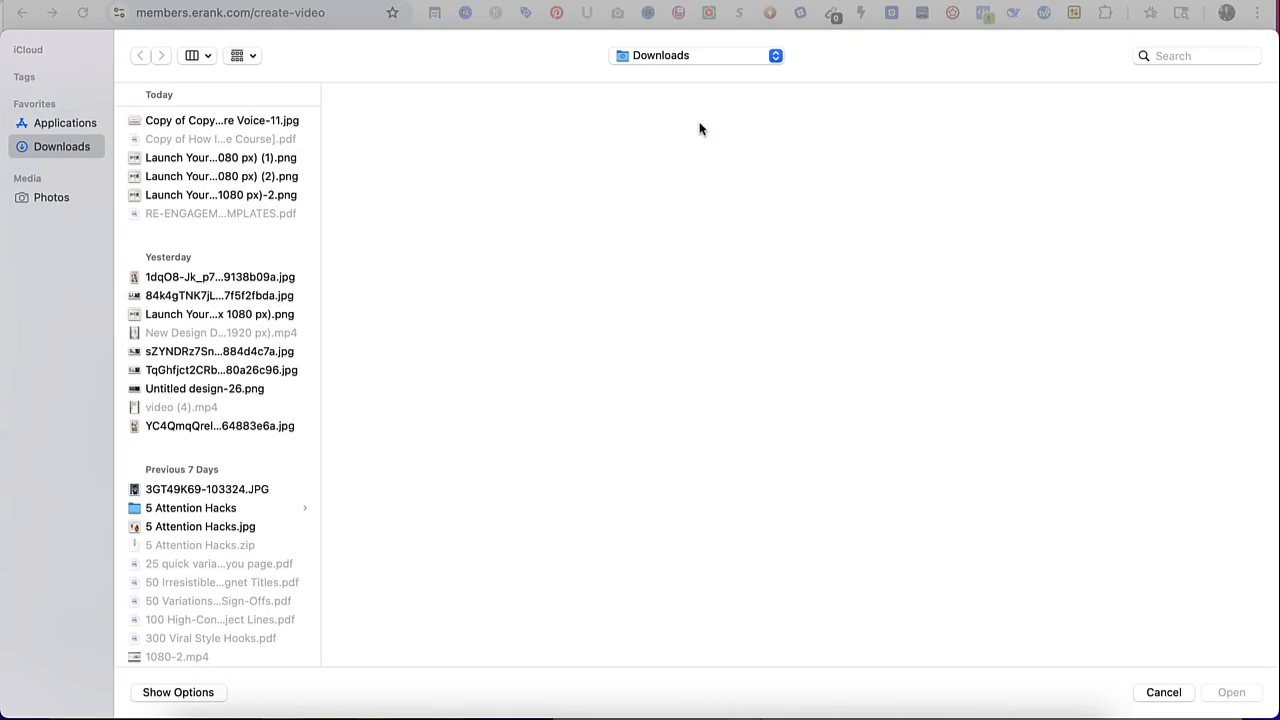
left_click(698, 55)
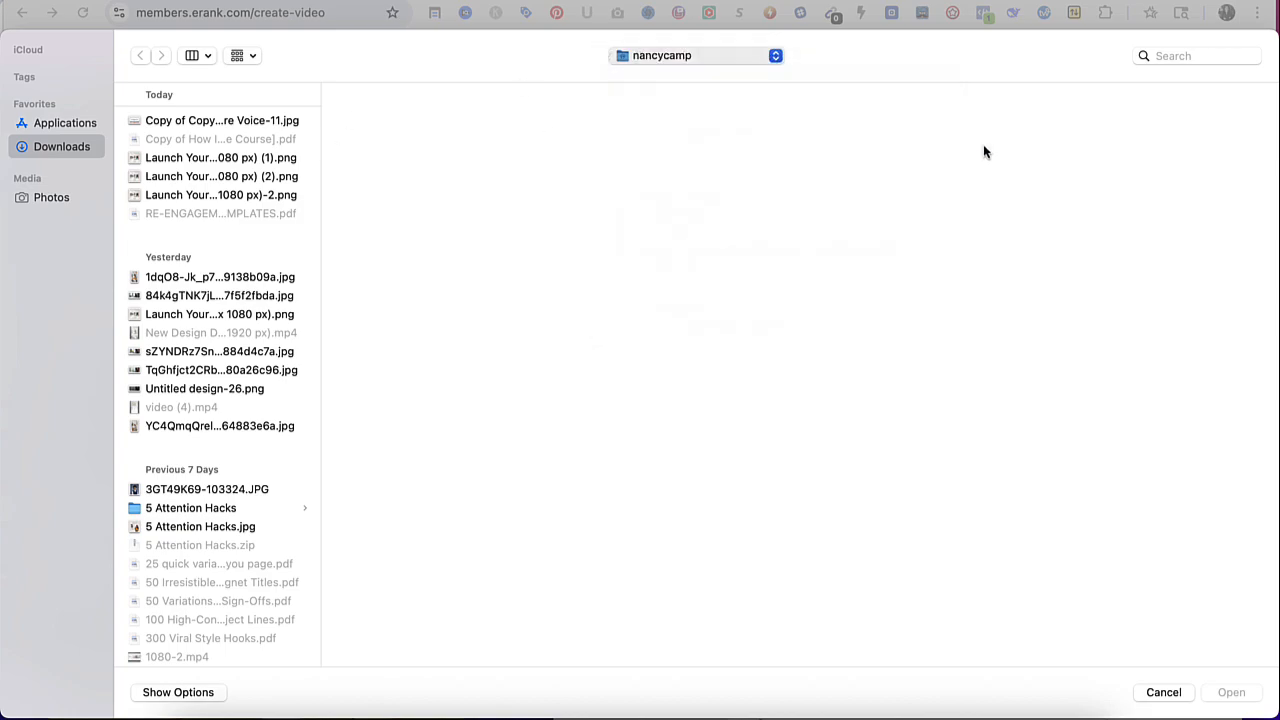
left_click(630, 261)
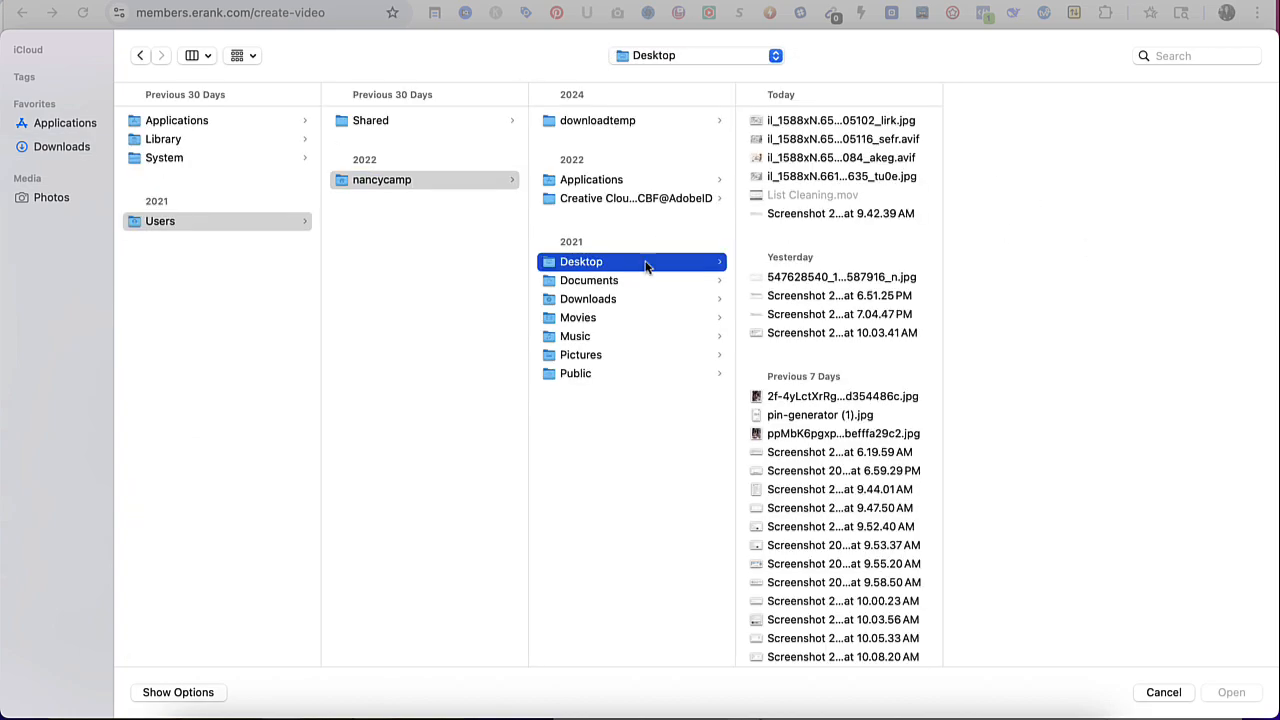
left_click(871, 122)
key("shift+Down")
key("shift+Down")
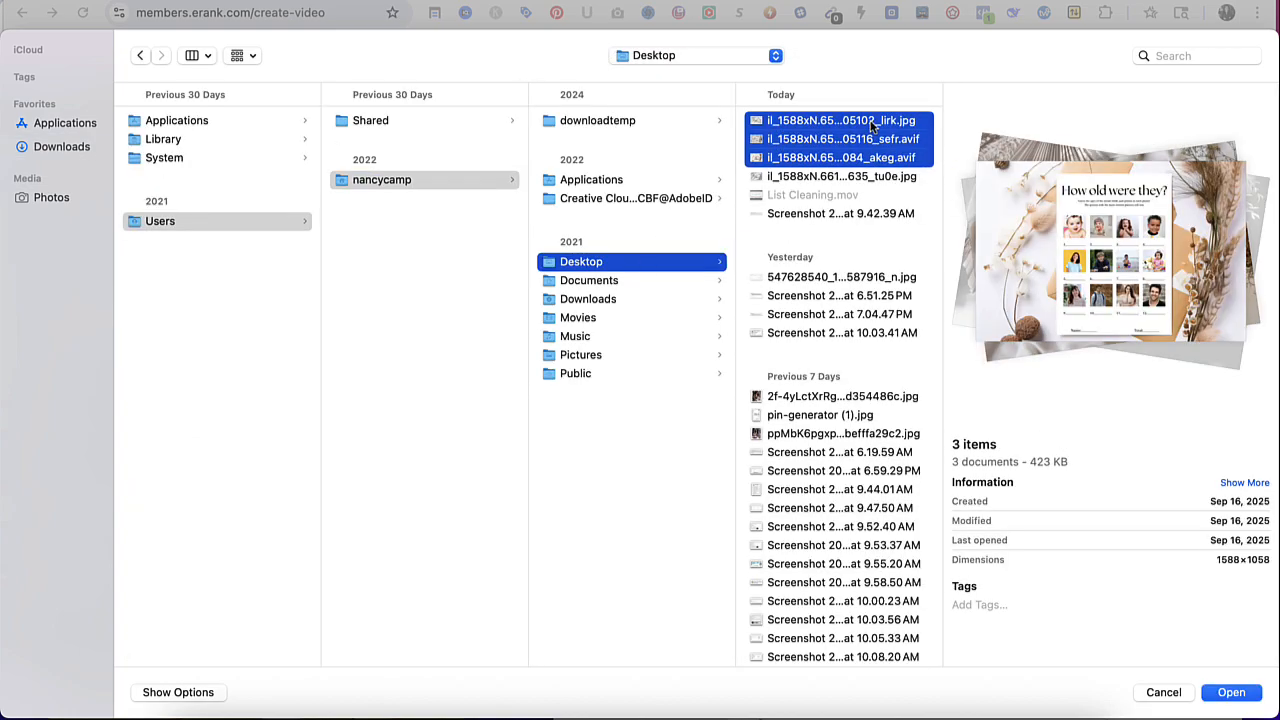
key("shift+Down")
left_click(1231, 692)
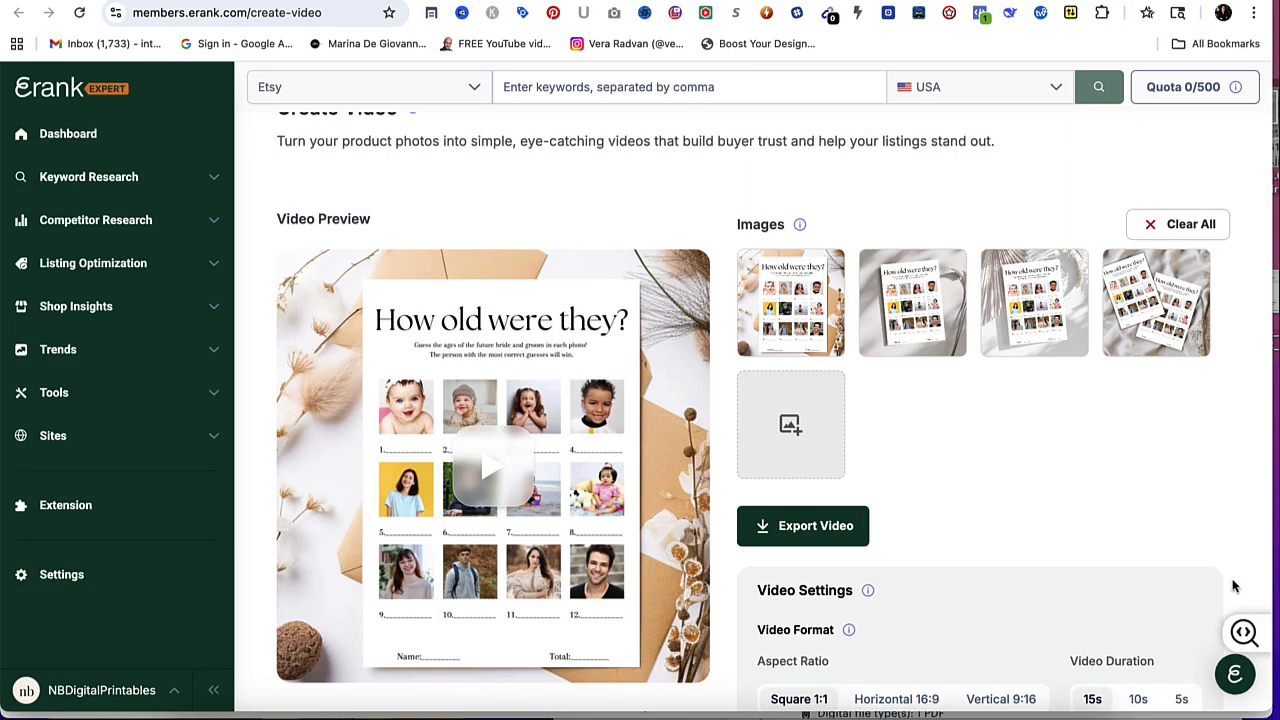
scroll(1213, 521, "down", 1)
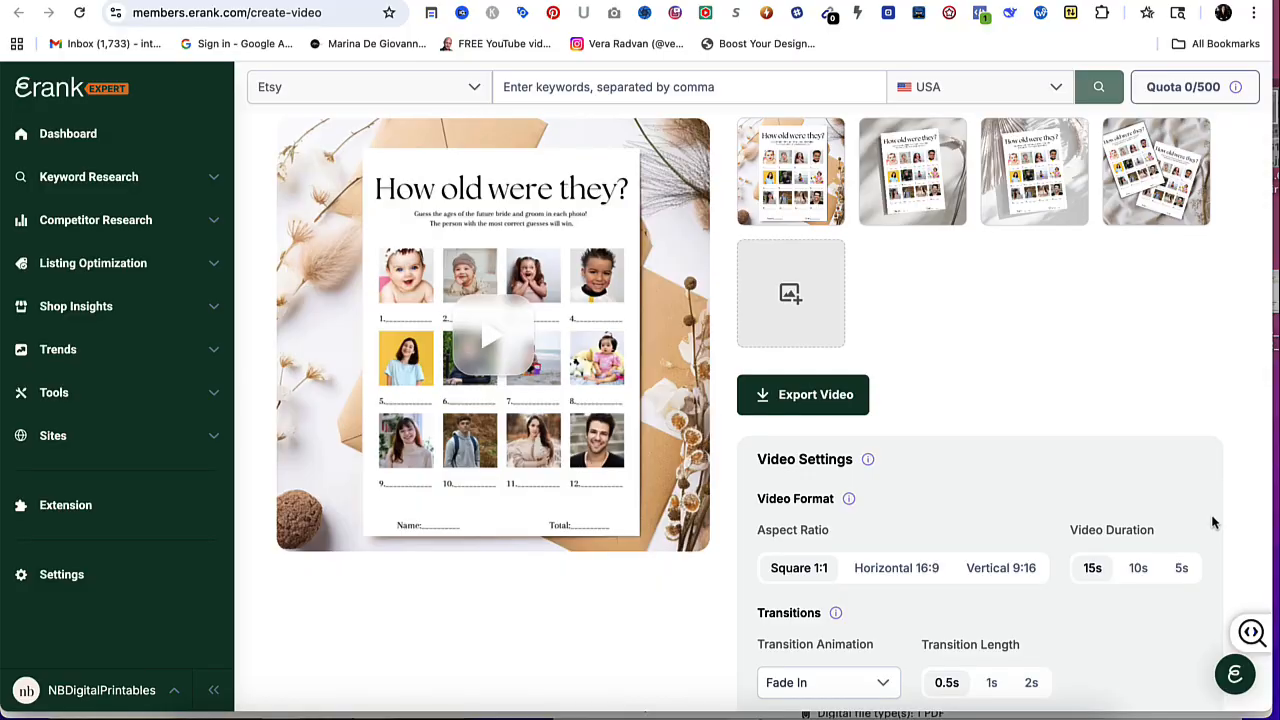
scroll(1213, 521, "down", 2)
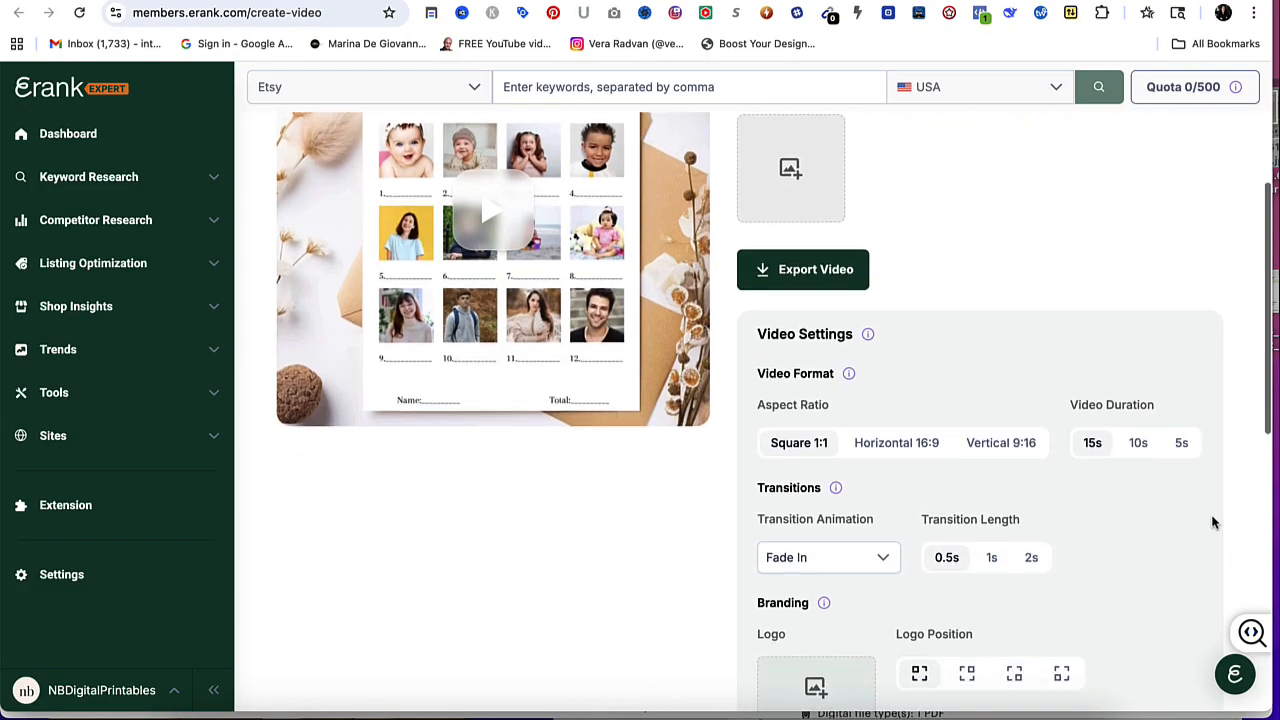
scroll(818, 410, "up", 3)
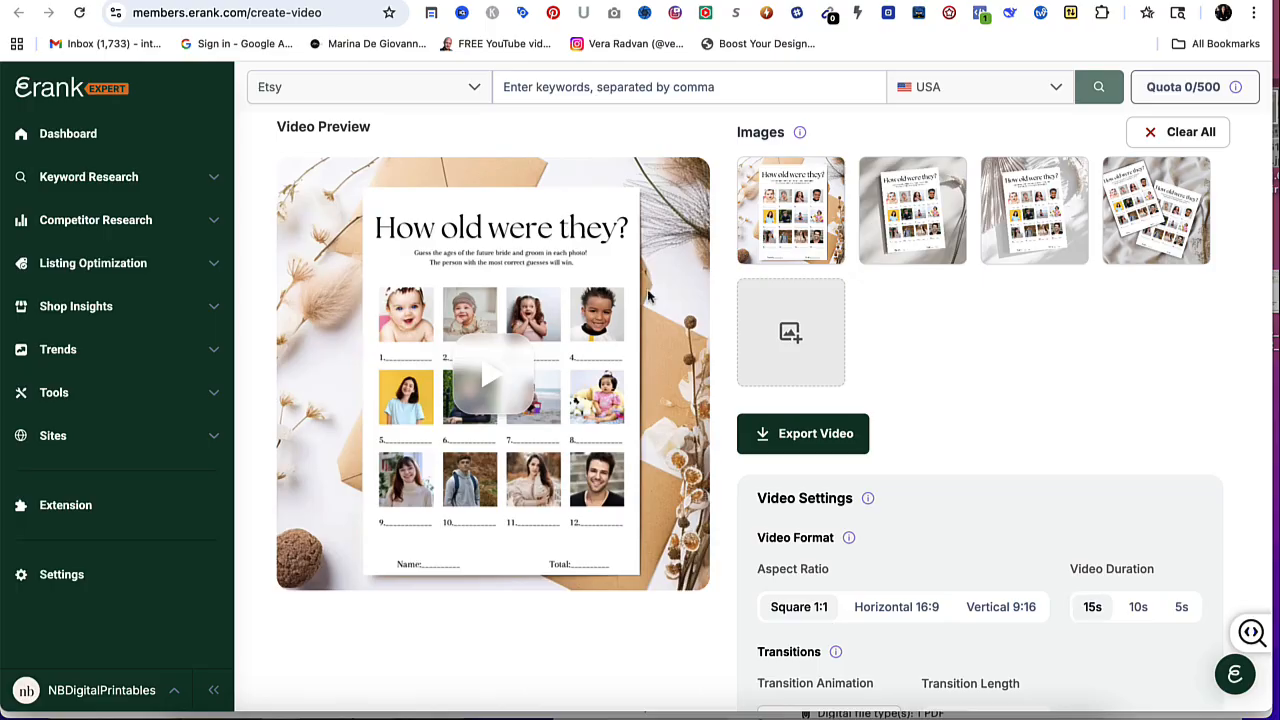
left_click(887, 612)
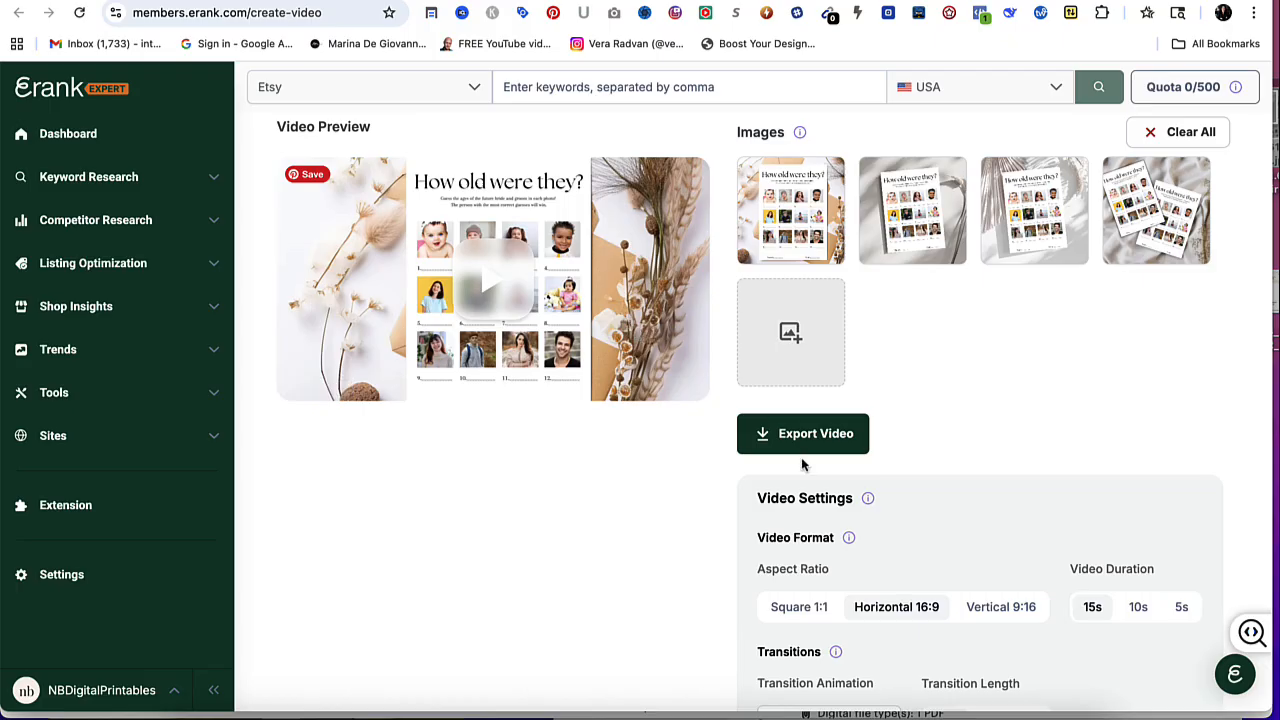
left_click(978, 617)
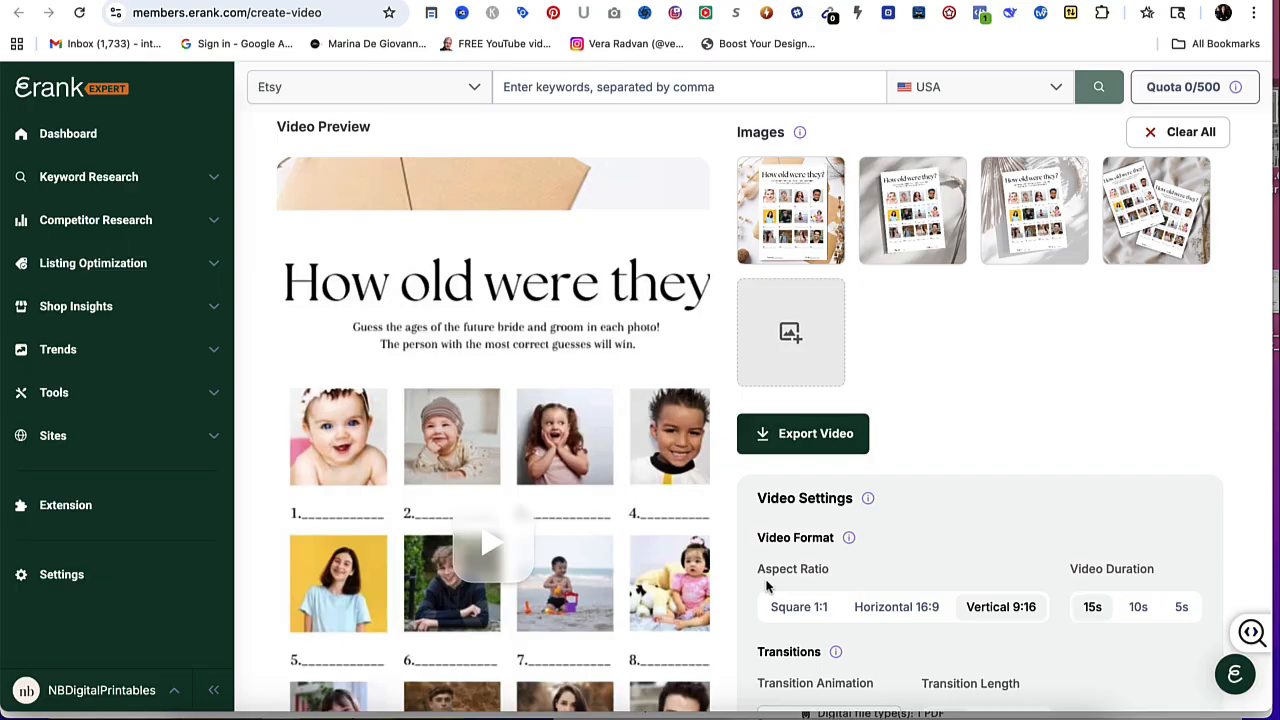
left_click(799, 607)
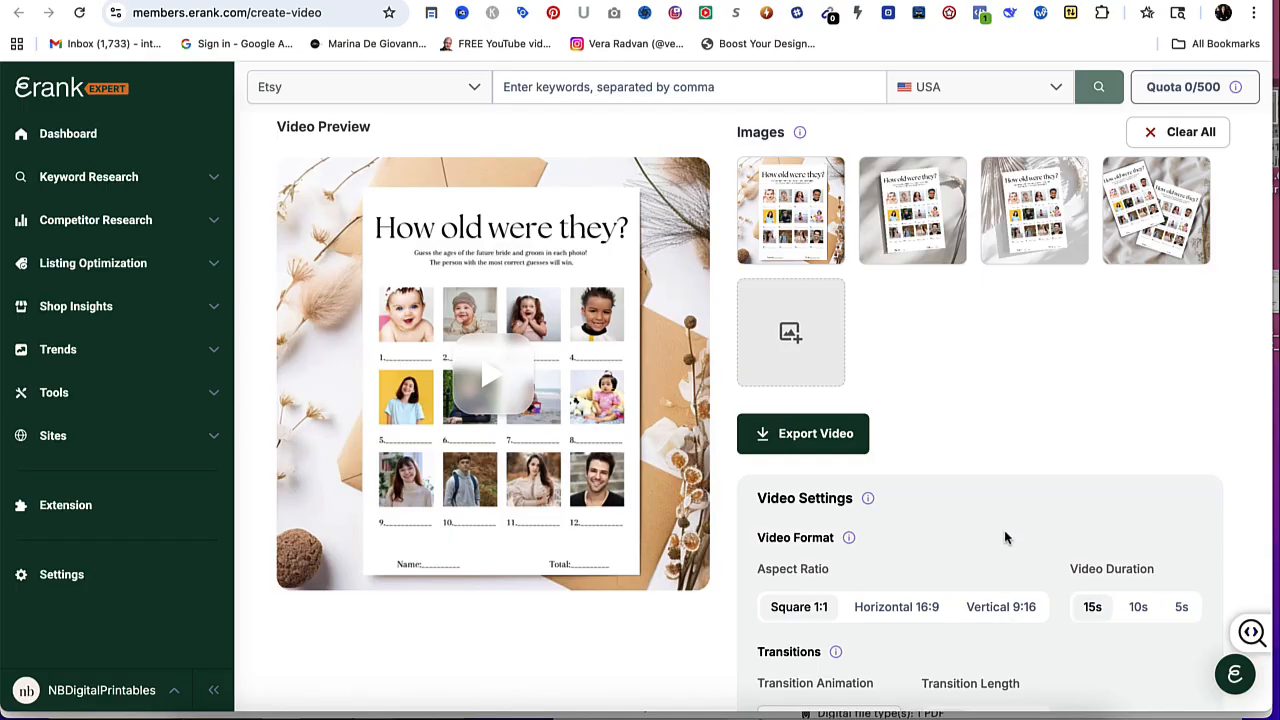
scroll(1032, 479, "down", 1)
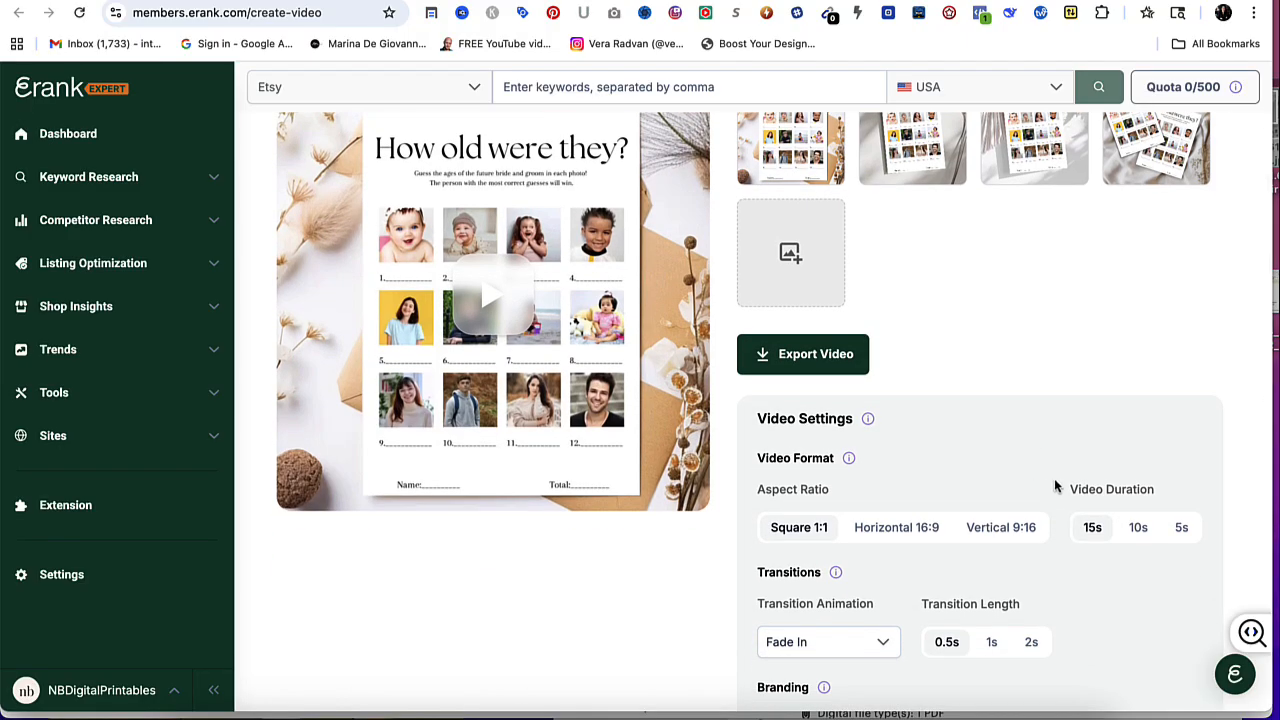
Set the video duration to 10 seconds
left_click(1137, 528)
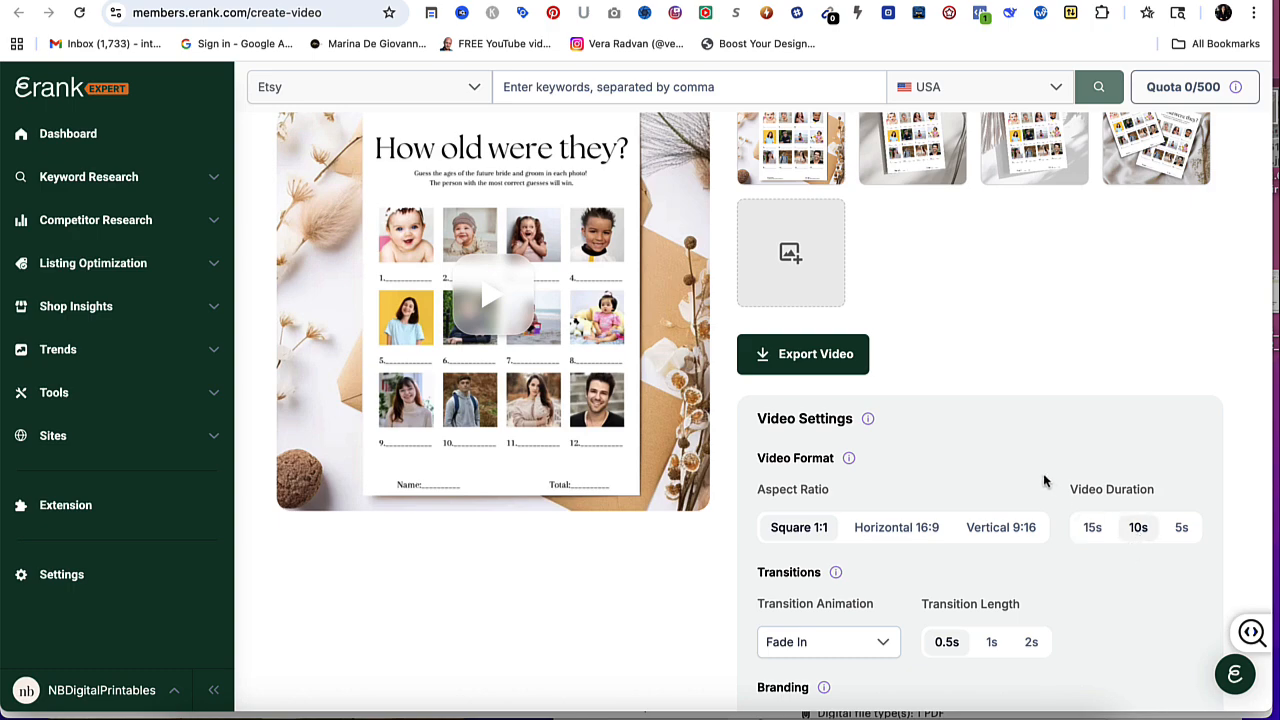
scroll(1066, 557, "down", 1)
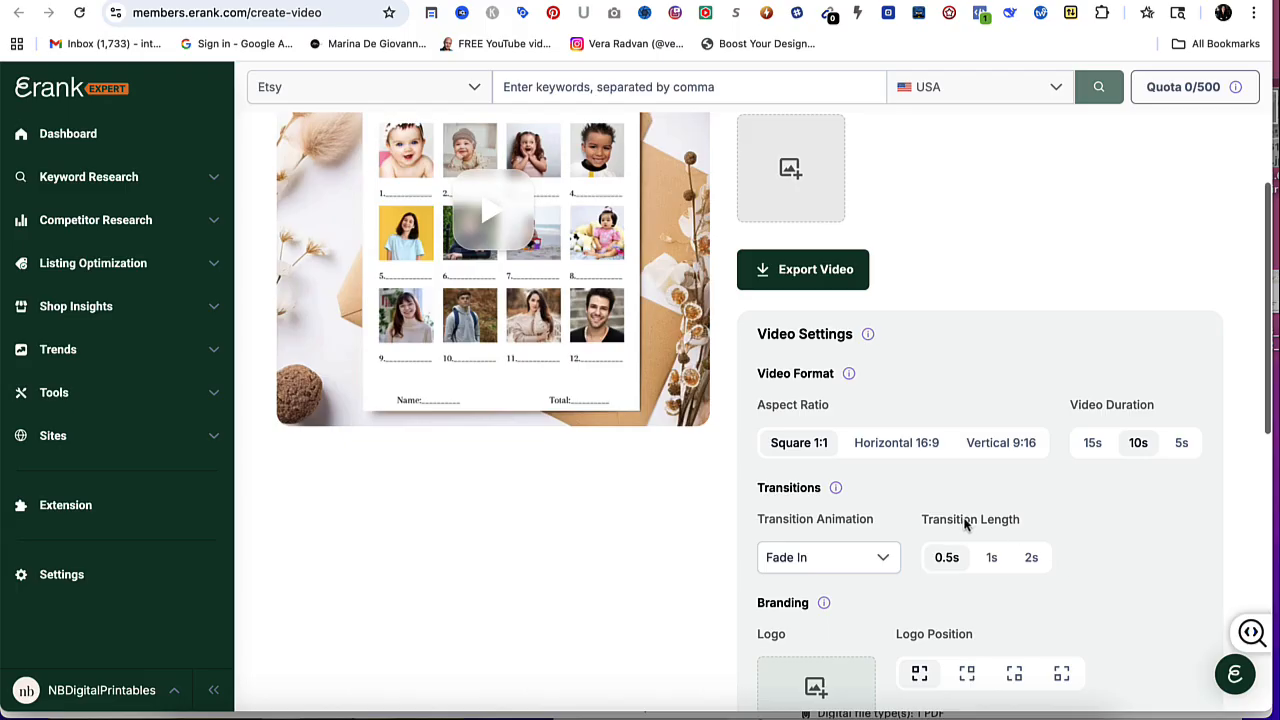
scroll(870, 532, "down", 1)
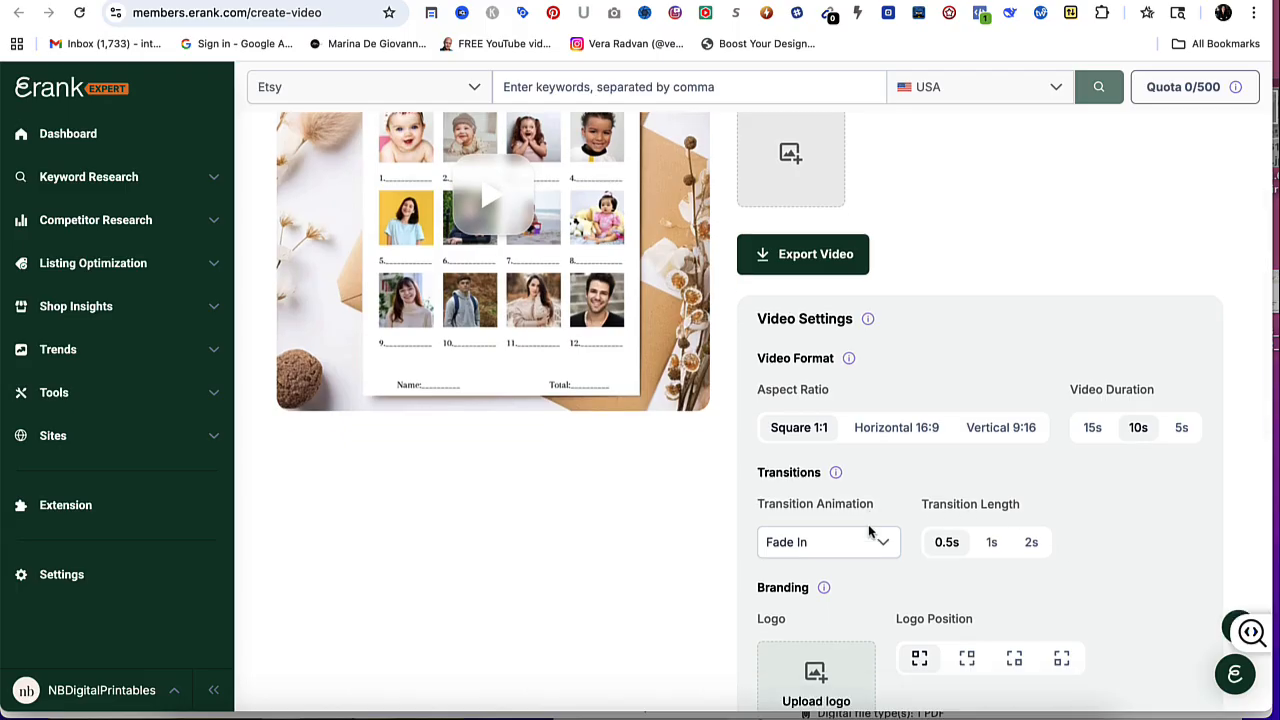
scroll(830, 550, "up", 1)
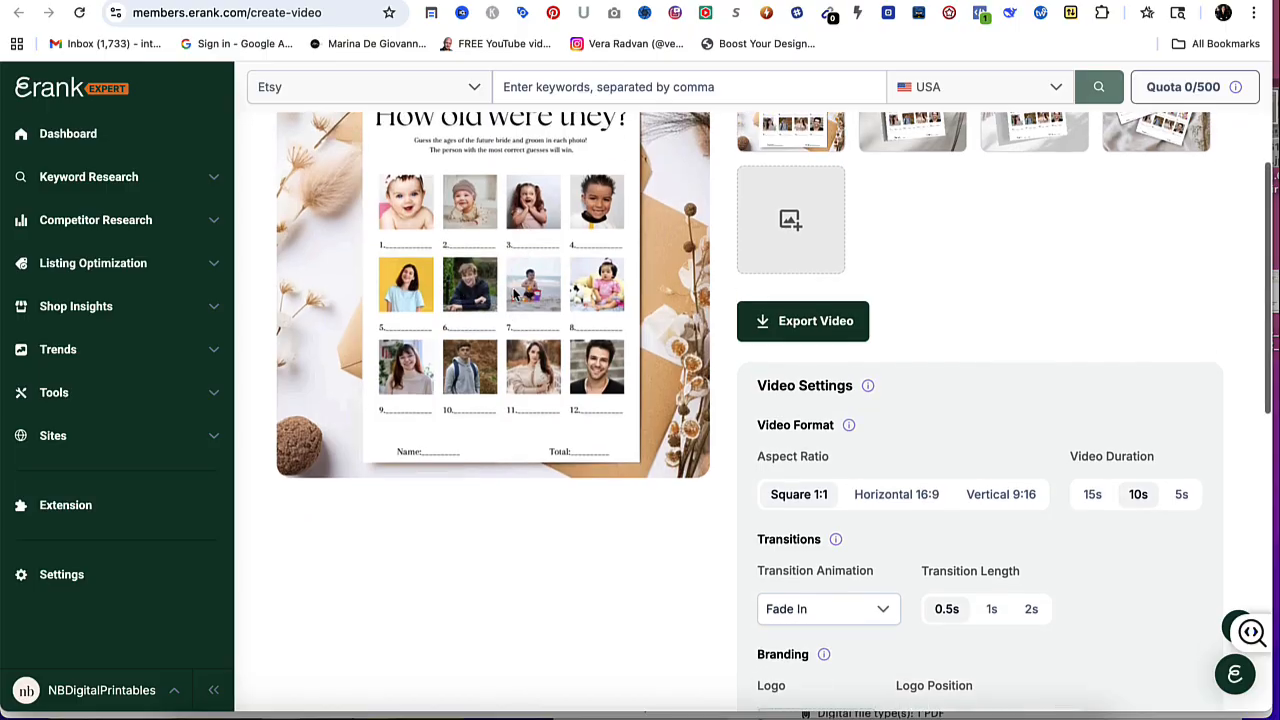
scroll(482, 241, "up", 2)
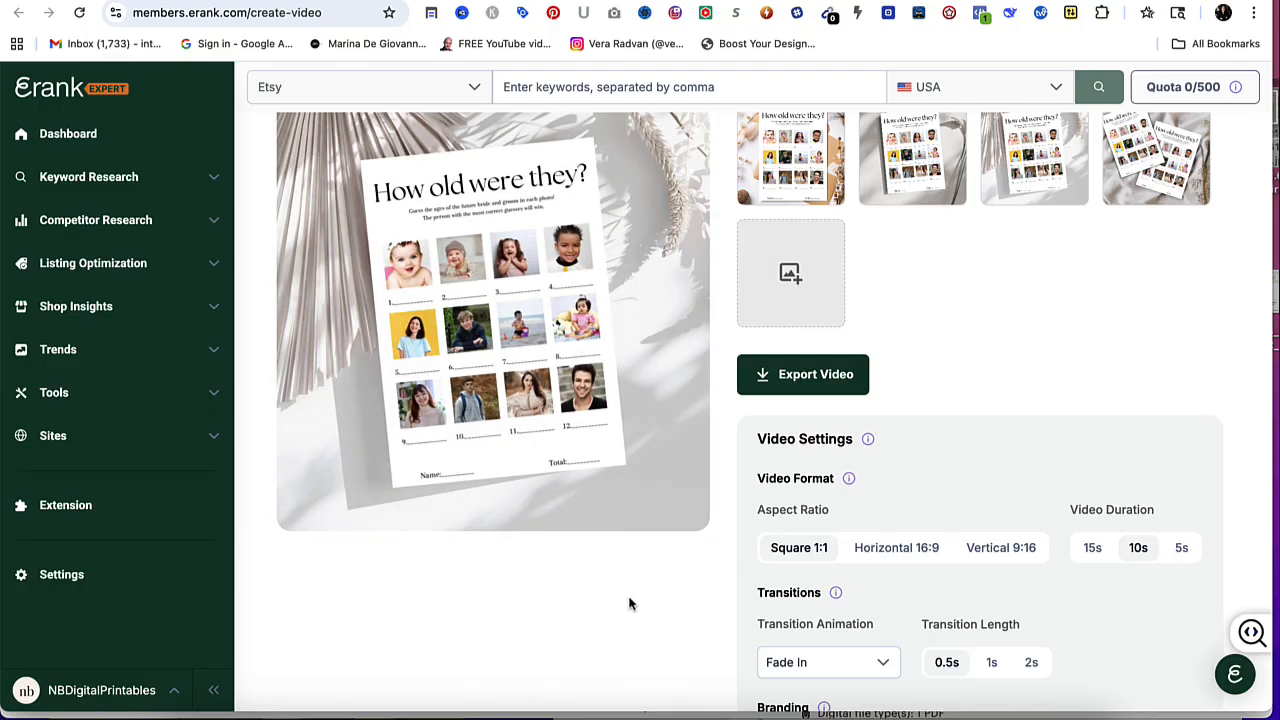
scroll(630, 590, "down", 3)
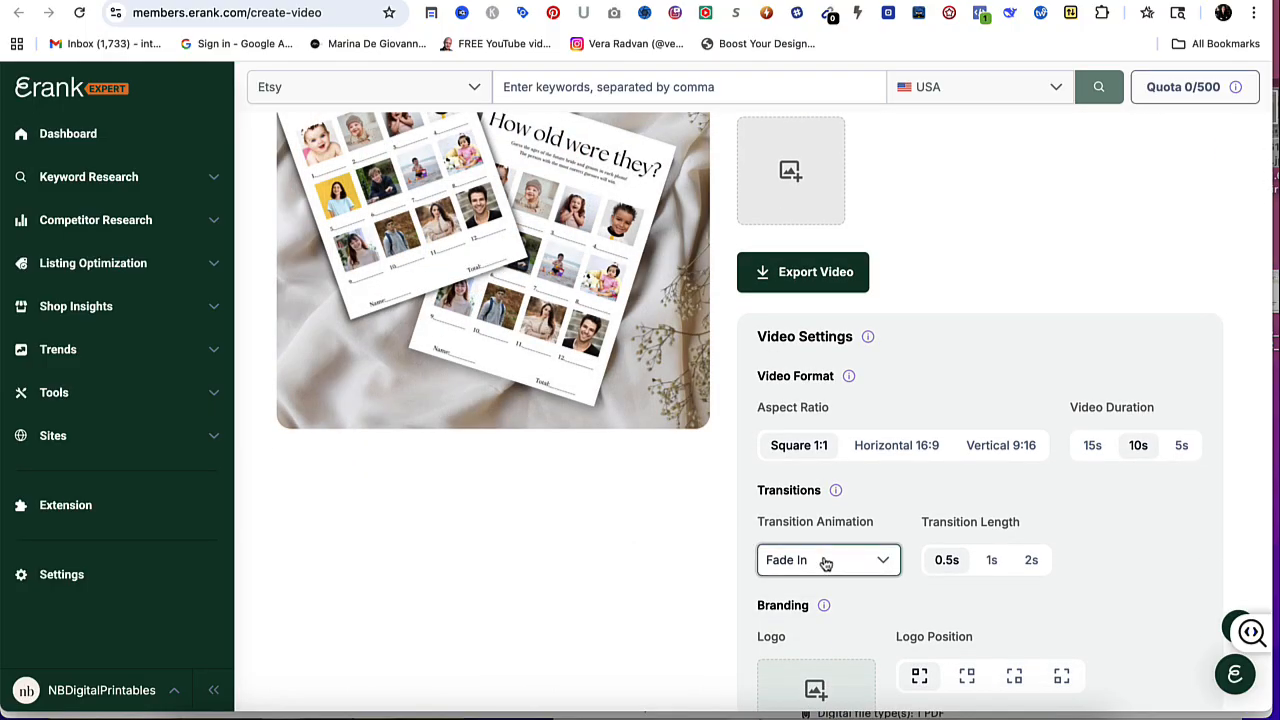
Try the Slide In and Zoom In transition animations, previewing the video each time
left_click(840, 567)
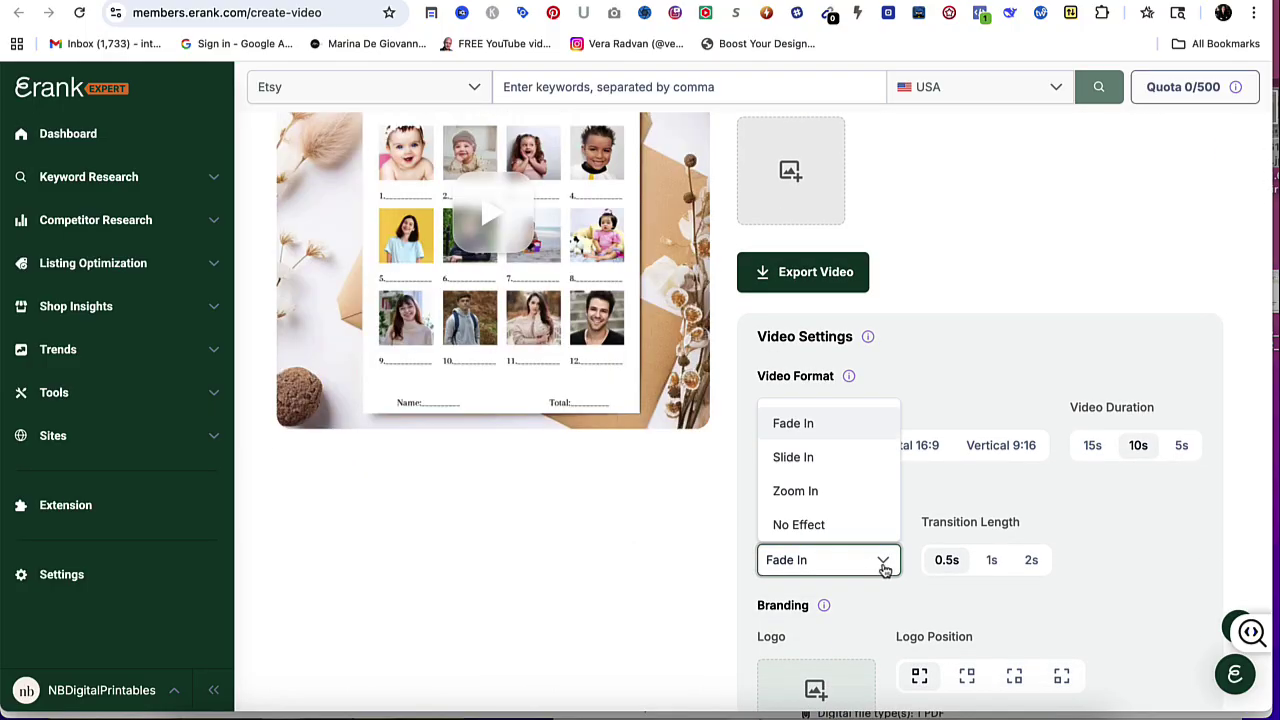
left_click(840, 460)
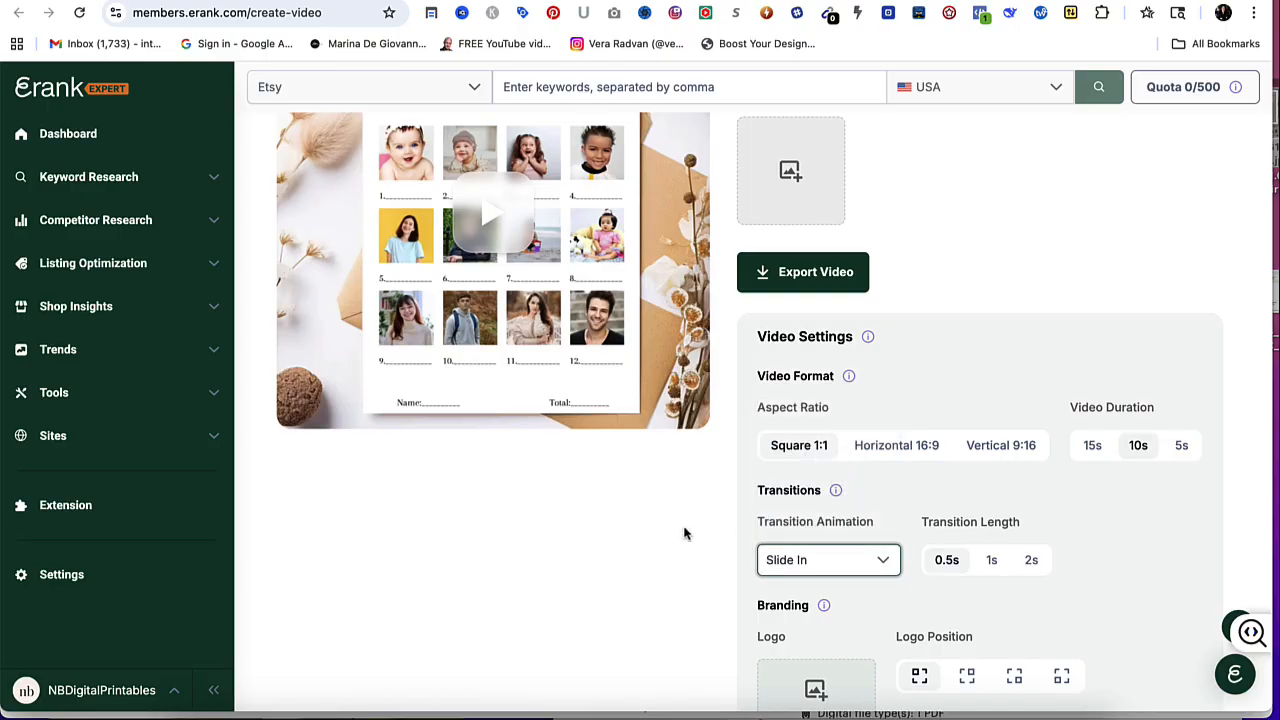
scroll(628, 530, "up", 2)
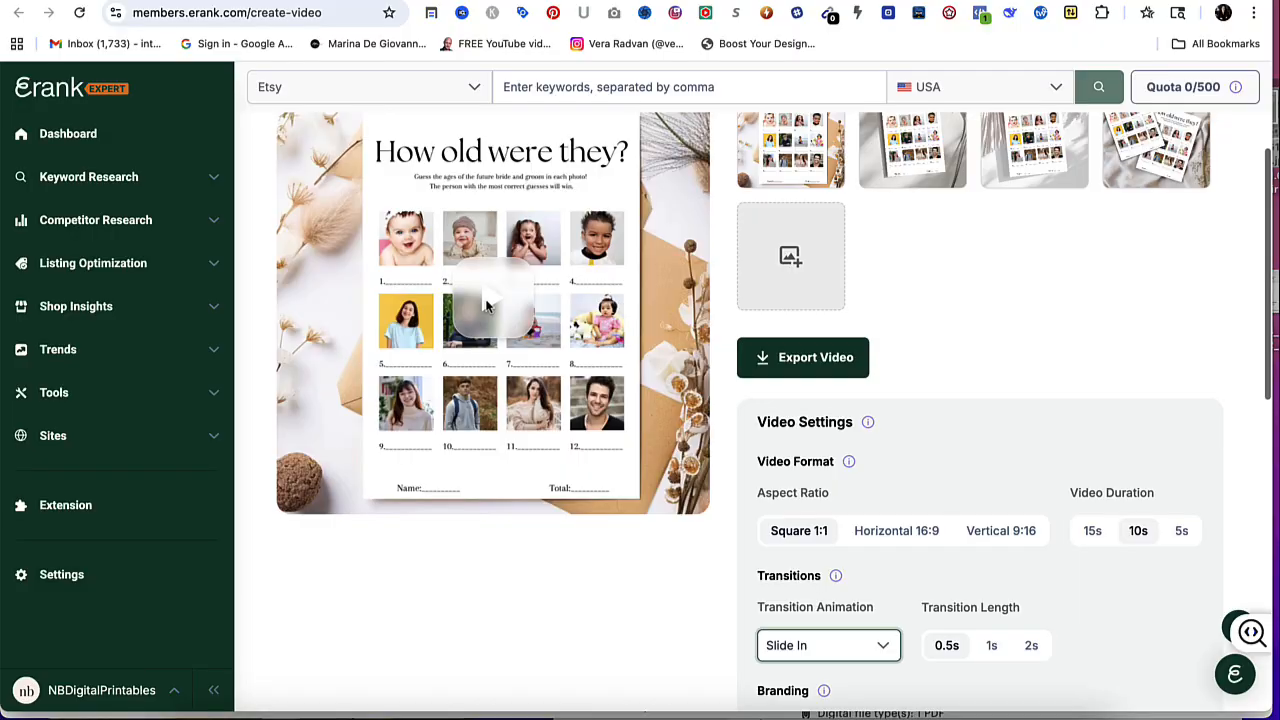
left_click(486, 303)
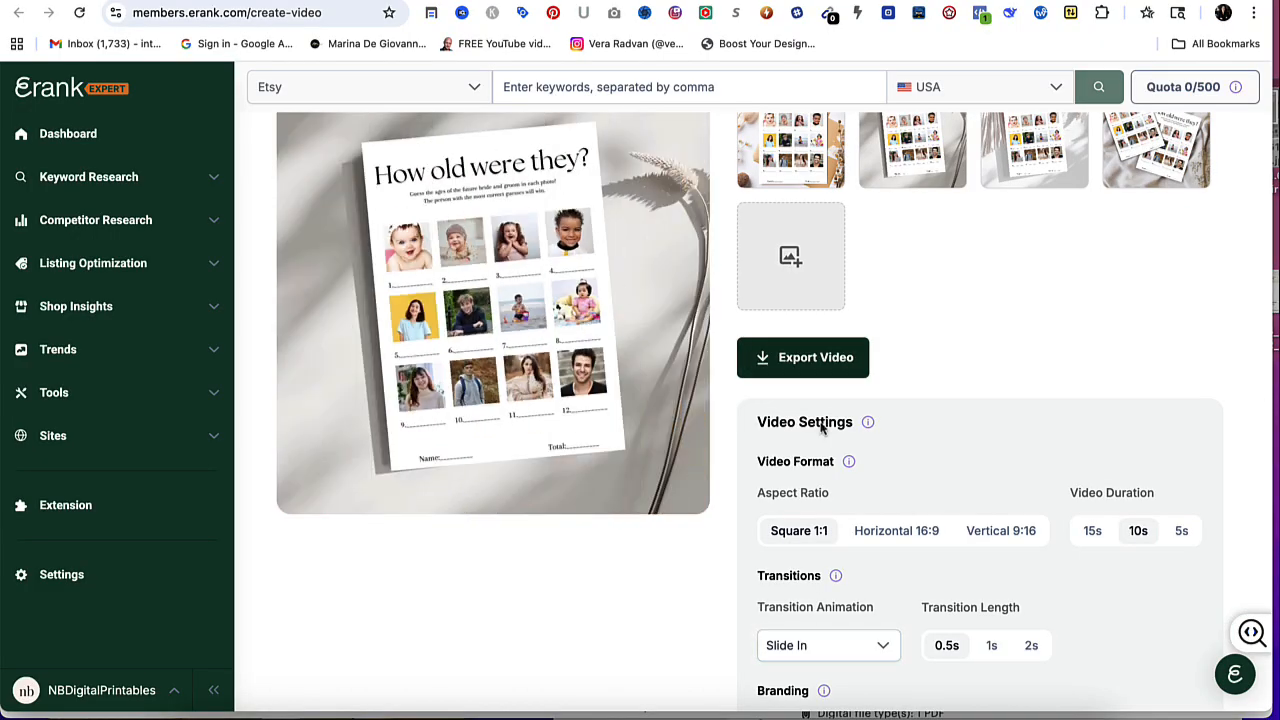
scroll(835, 451, "down", 4)
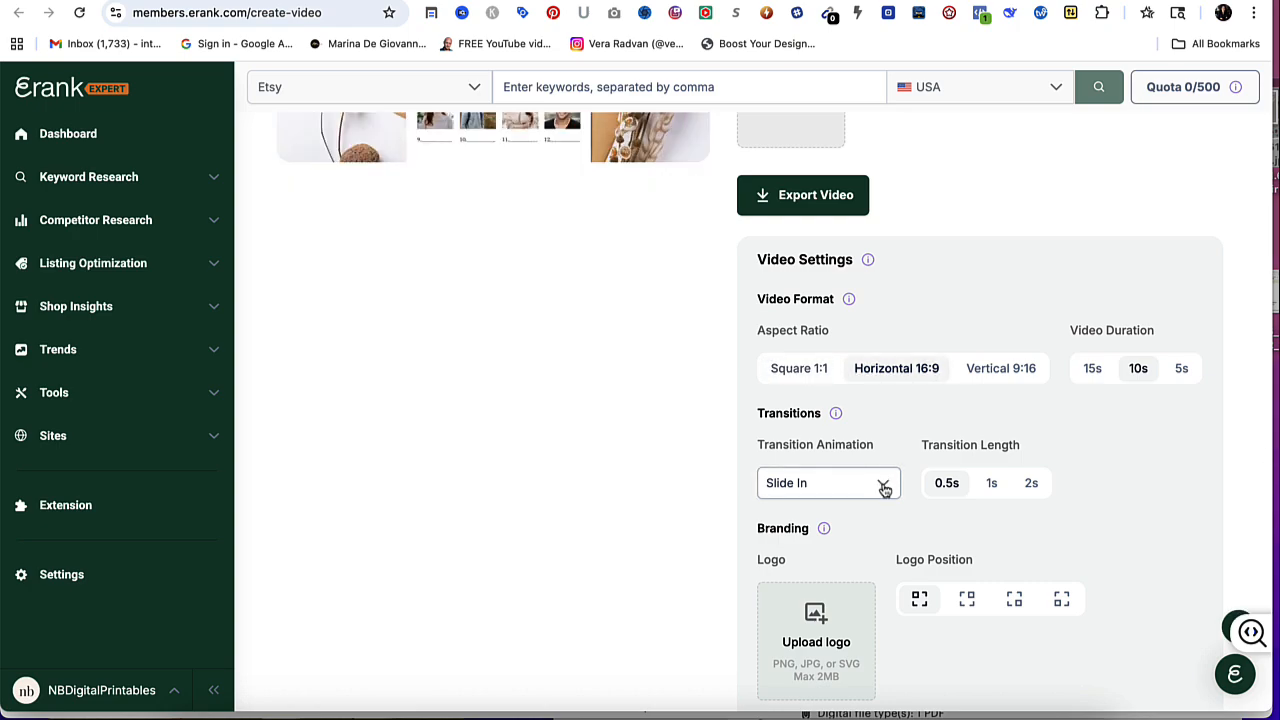
left_click(884, 487)
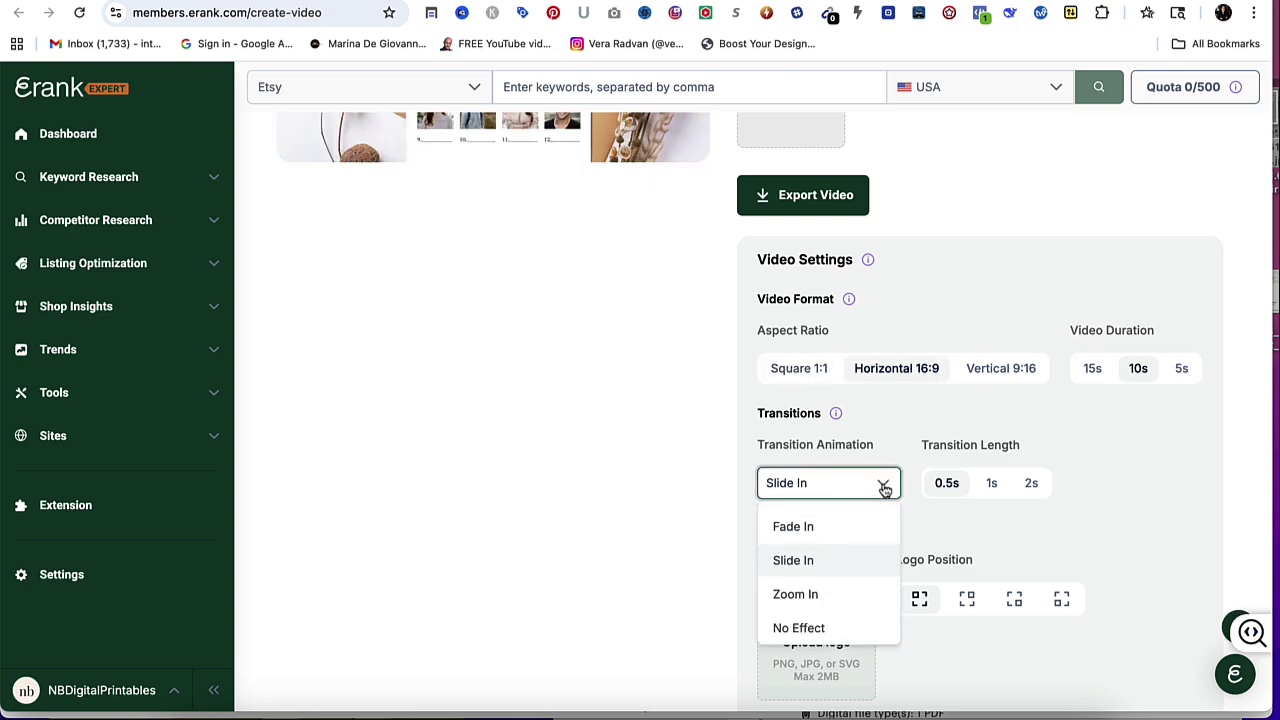
left_click(808, 596)
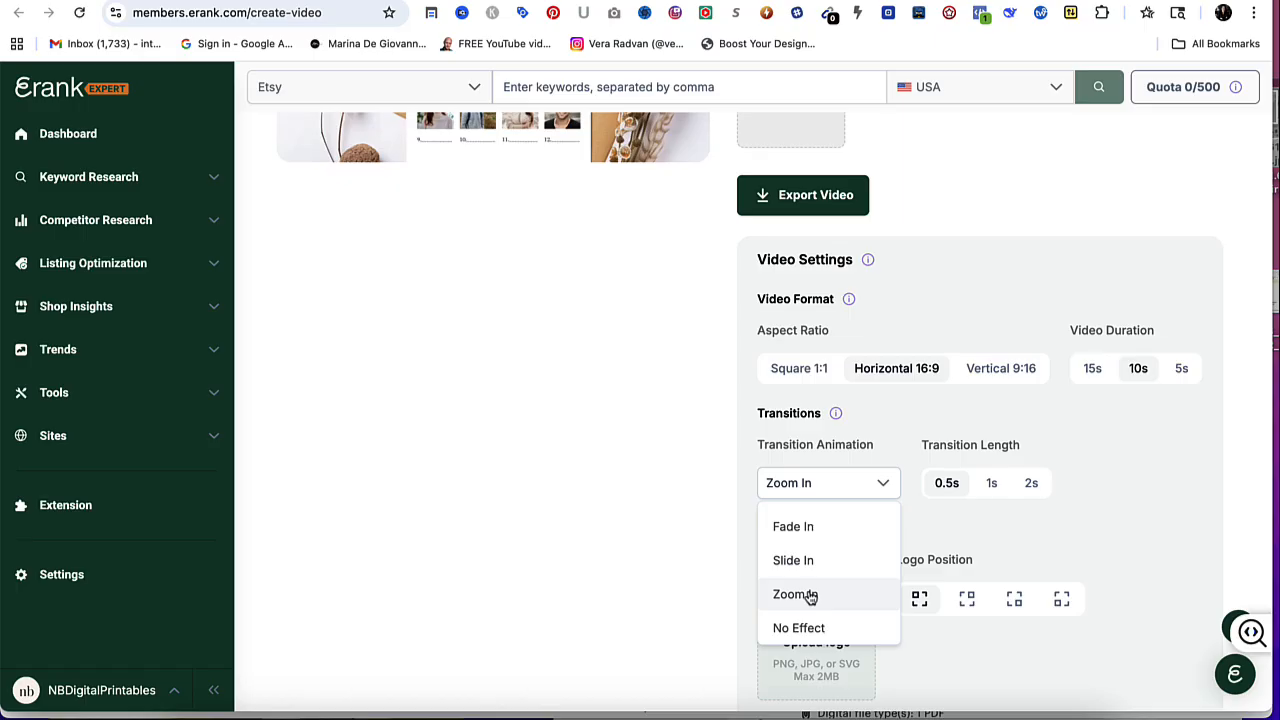
left_click(795, 594)
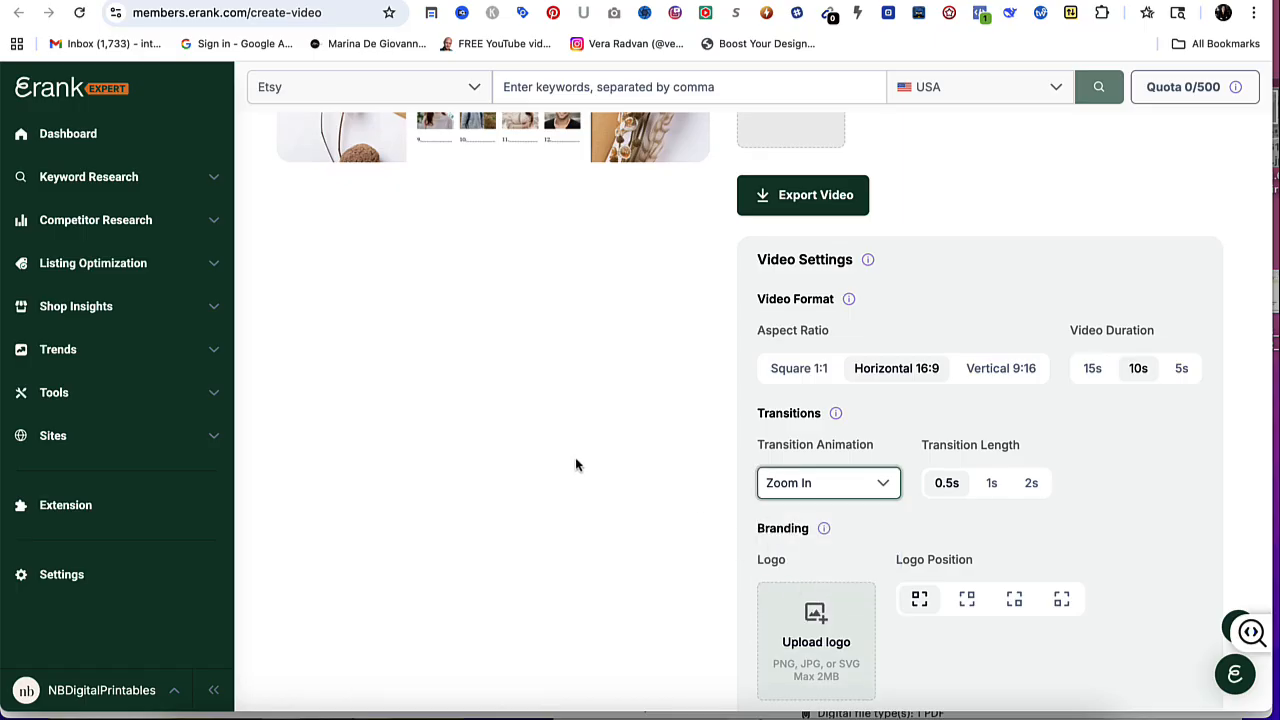
scroll(575, 465, "up", 3)
scroll(575, 465, "up", 1)
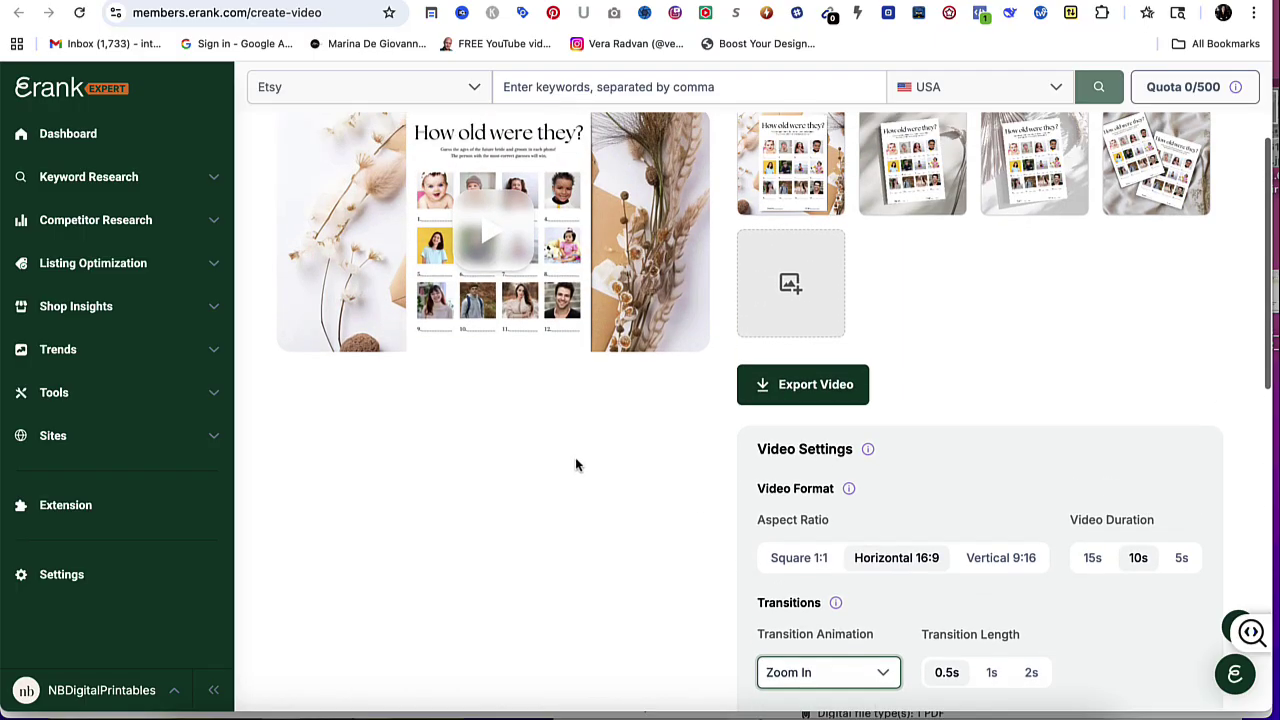
left_click(488, 232)
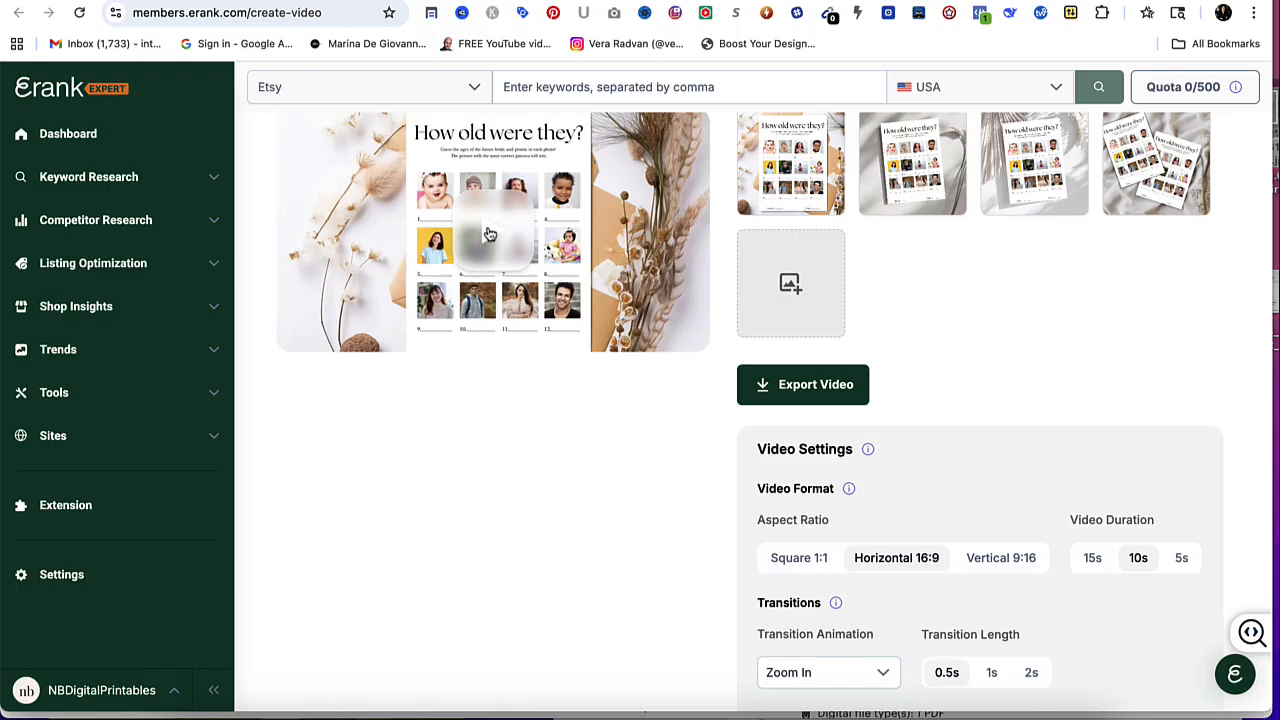
scroll(470, 430, "up", 2)
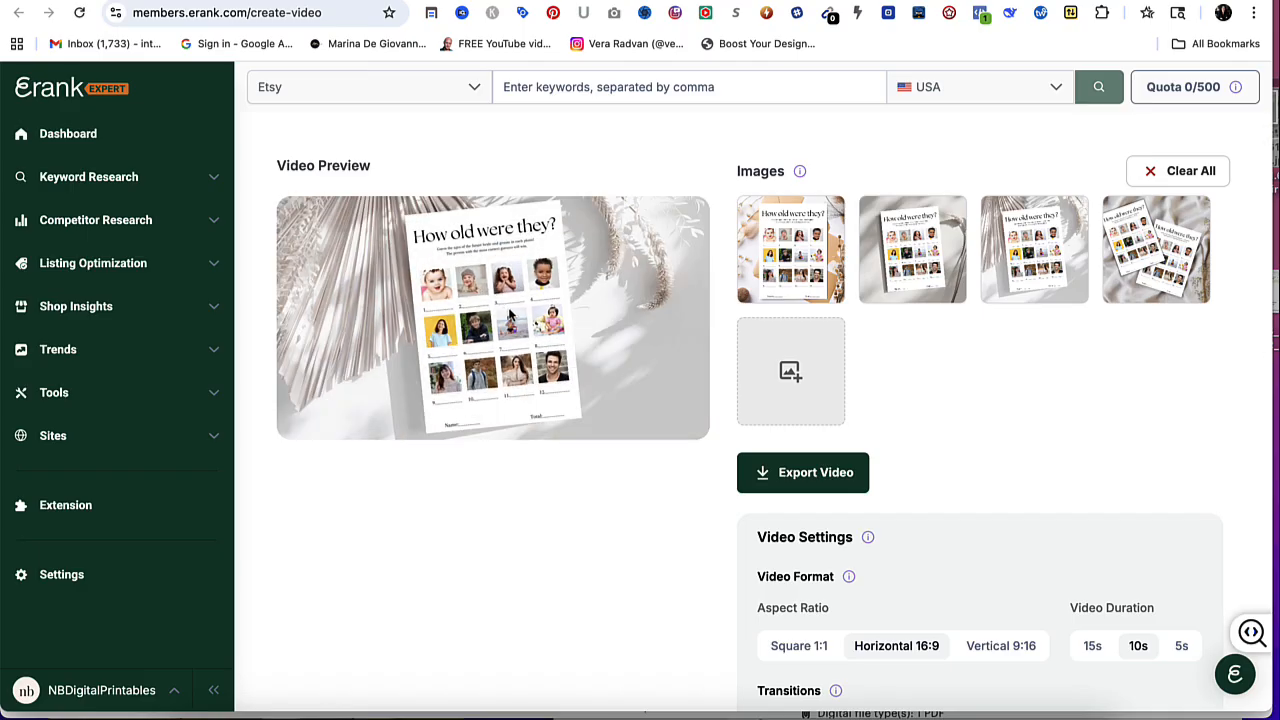
scroll(790, 380, "down", 5)
scroll(796, 414, "down", 2)
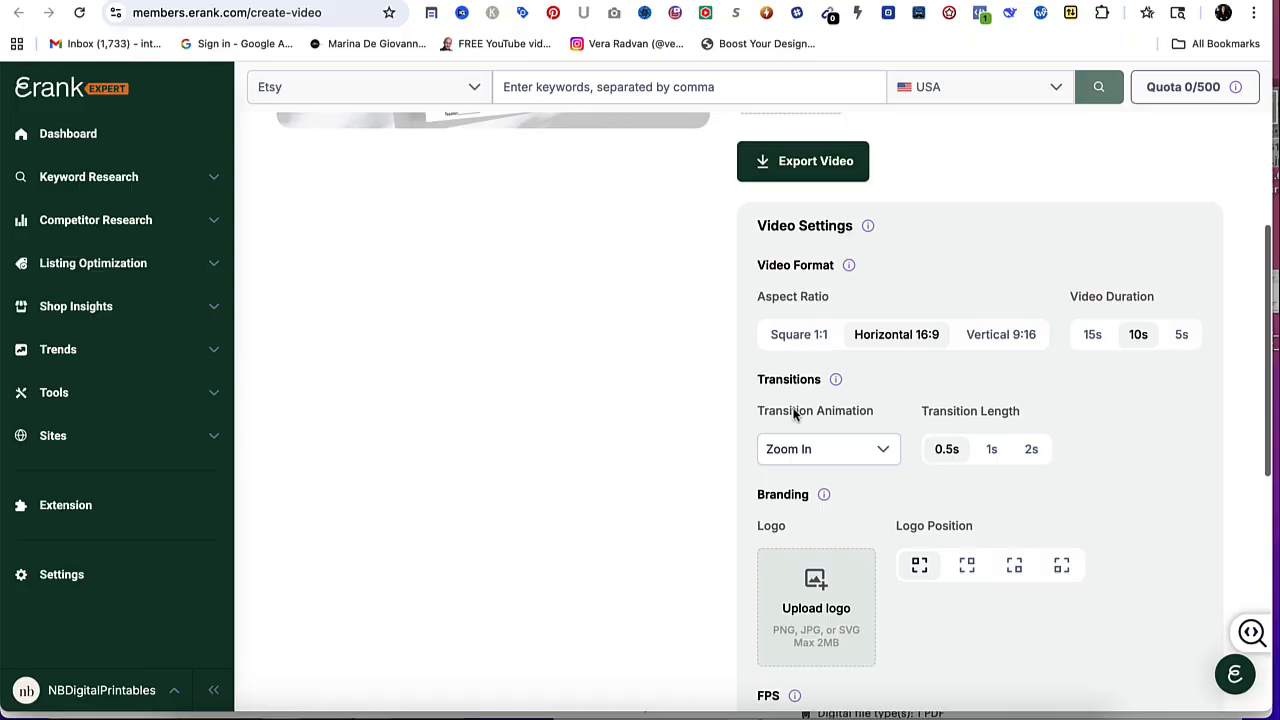
scroll(796, 414, "up", 8)
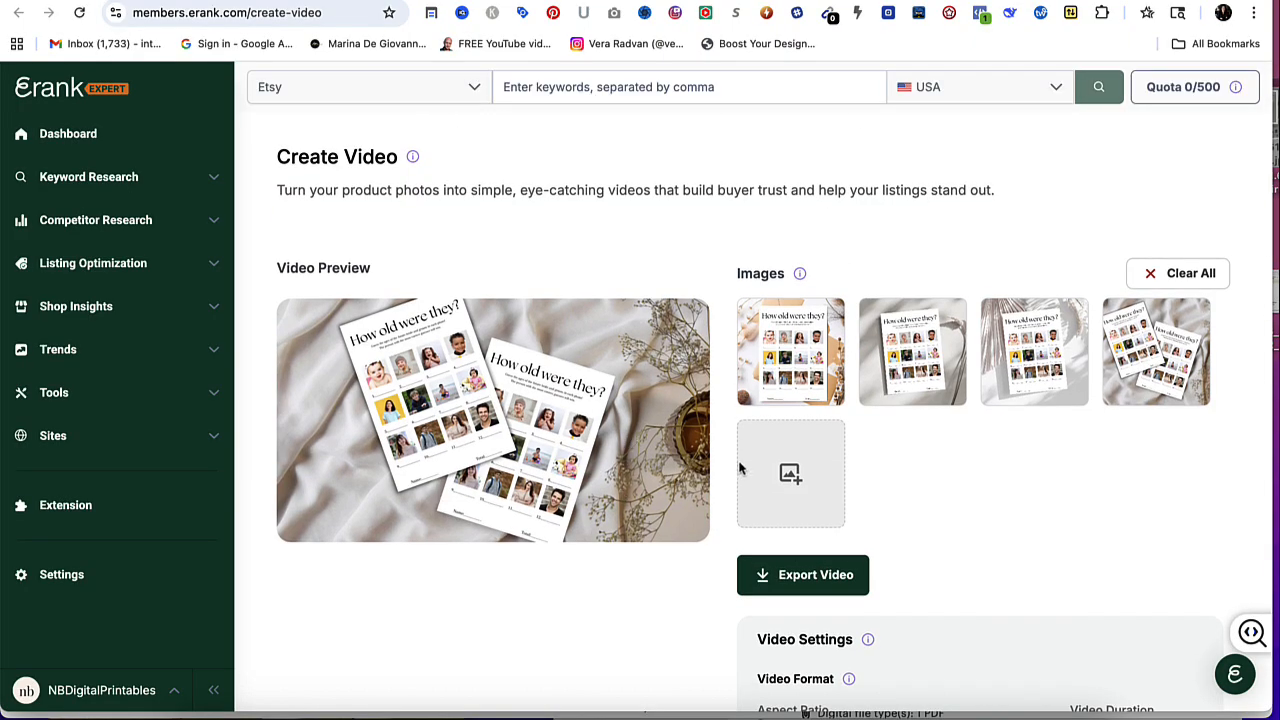
scroll(740, 467, "down", 5)
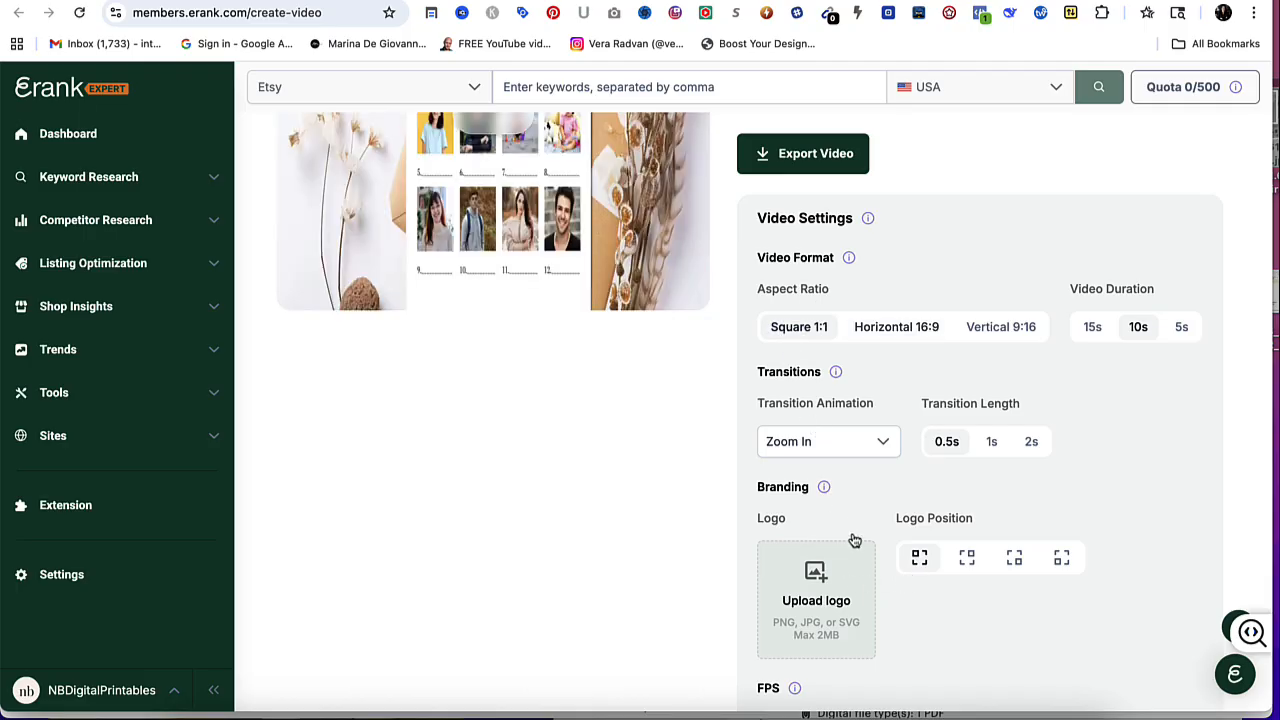
Choose the Fade In transition with a one-second length
left_click(883, 441)
left_click(785, 492)
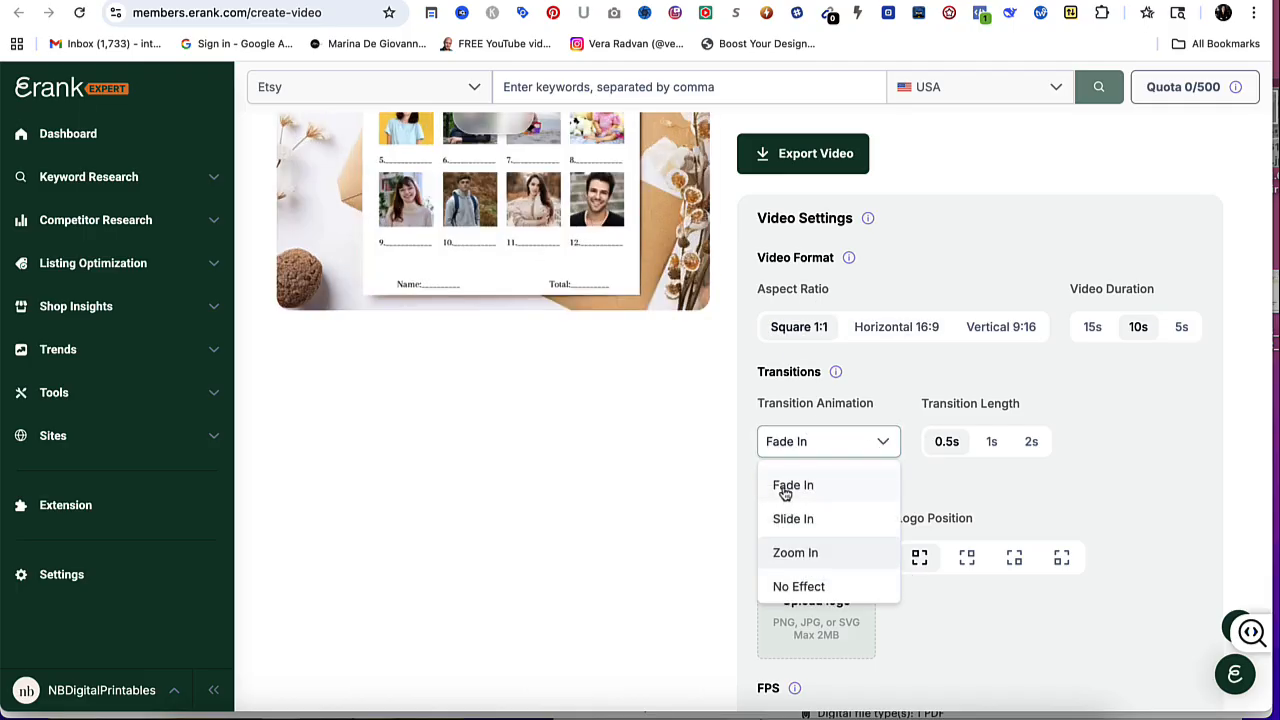
left_click(994, 441)
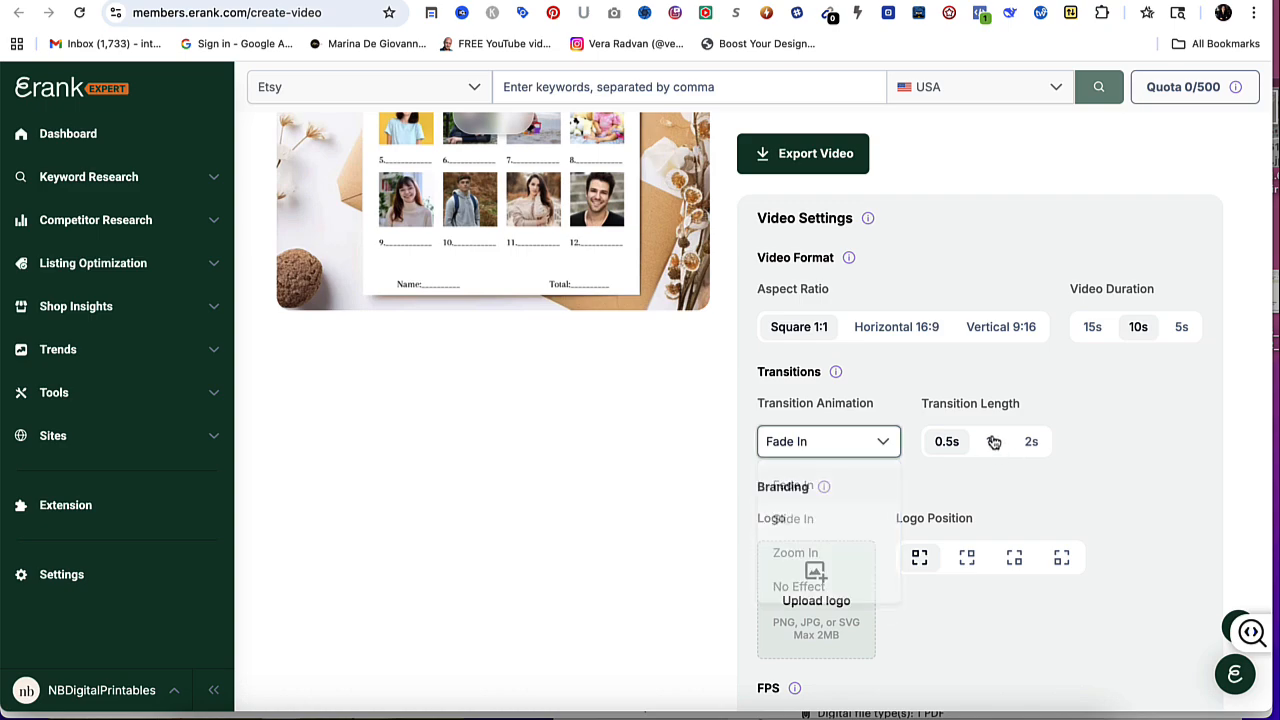
left_click(993, 441)
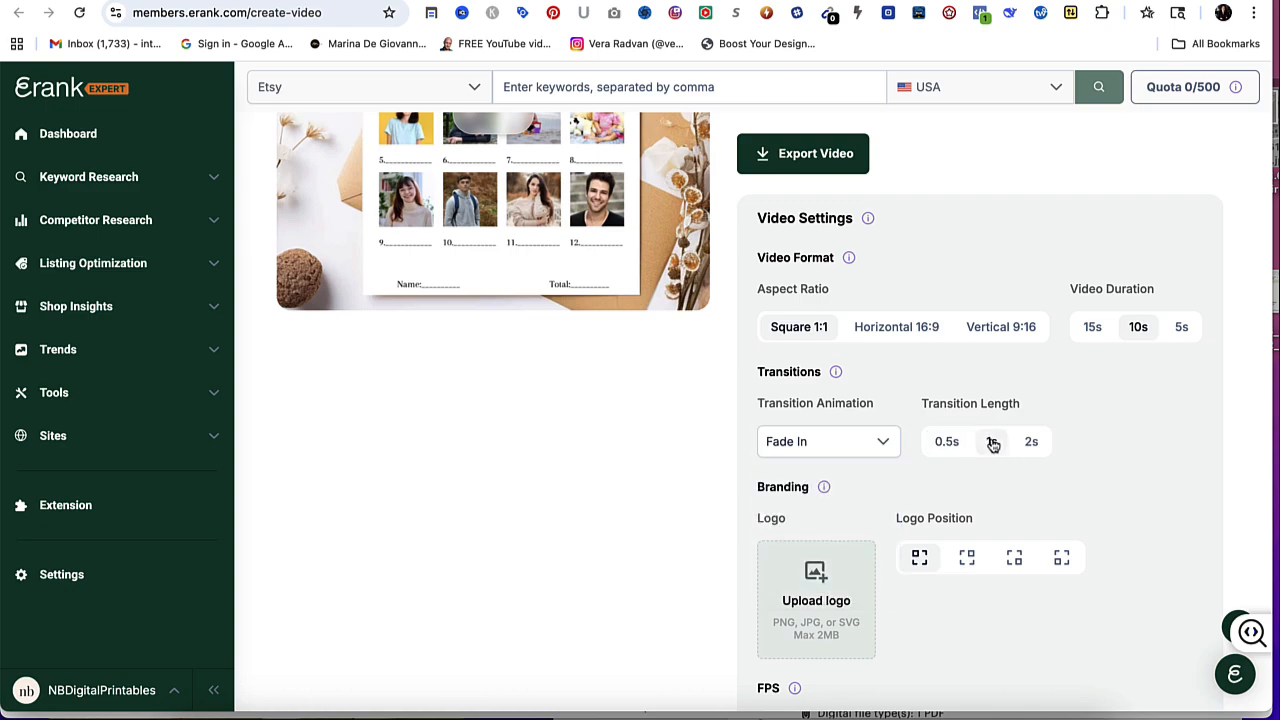
scroll(999, 519, "down", 1)
scroll(1010, 480, "up", 4)
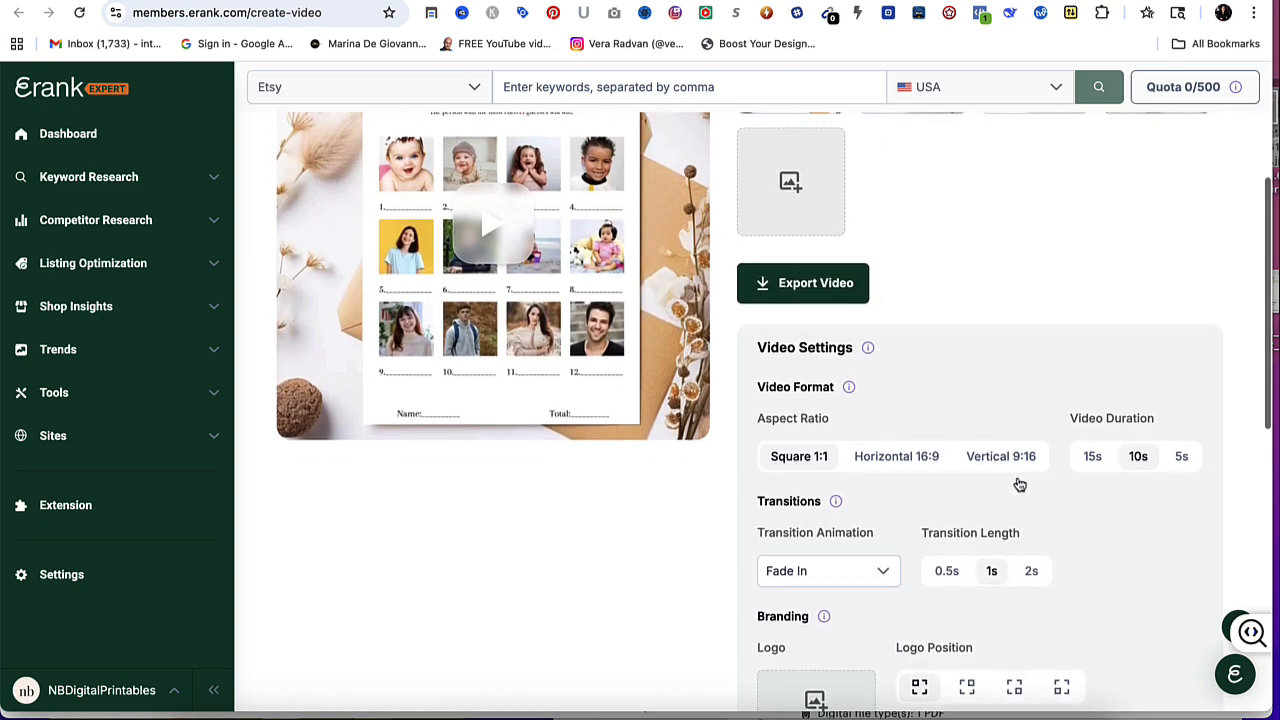
scroll(1020, 484, "up", 3)
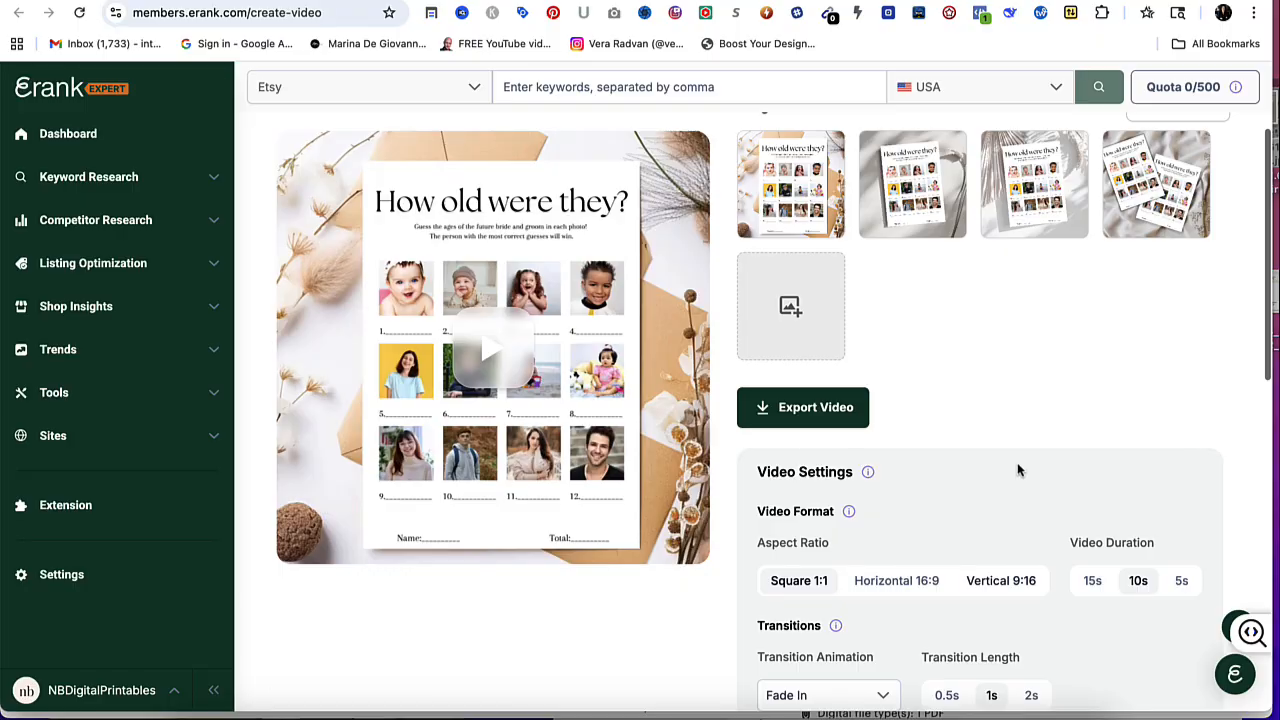
scroll(1037, 394, "down", 10)
scroll(1037, 394, "down", 3)
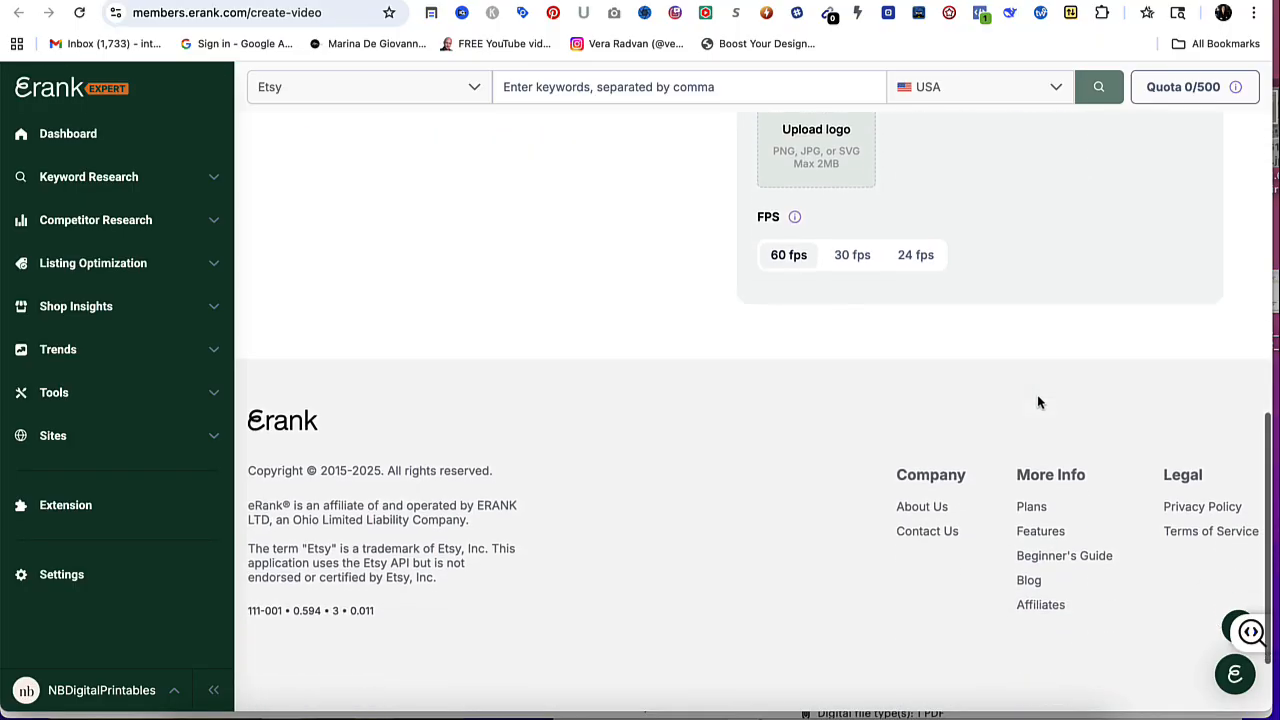
scroll(1037, 394, "up", 5)
scroll(1037, 394, "up", 3)
scroll(1037, 394, "up", 1)
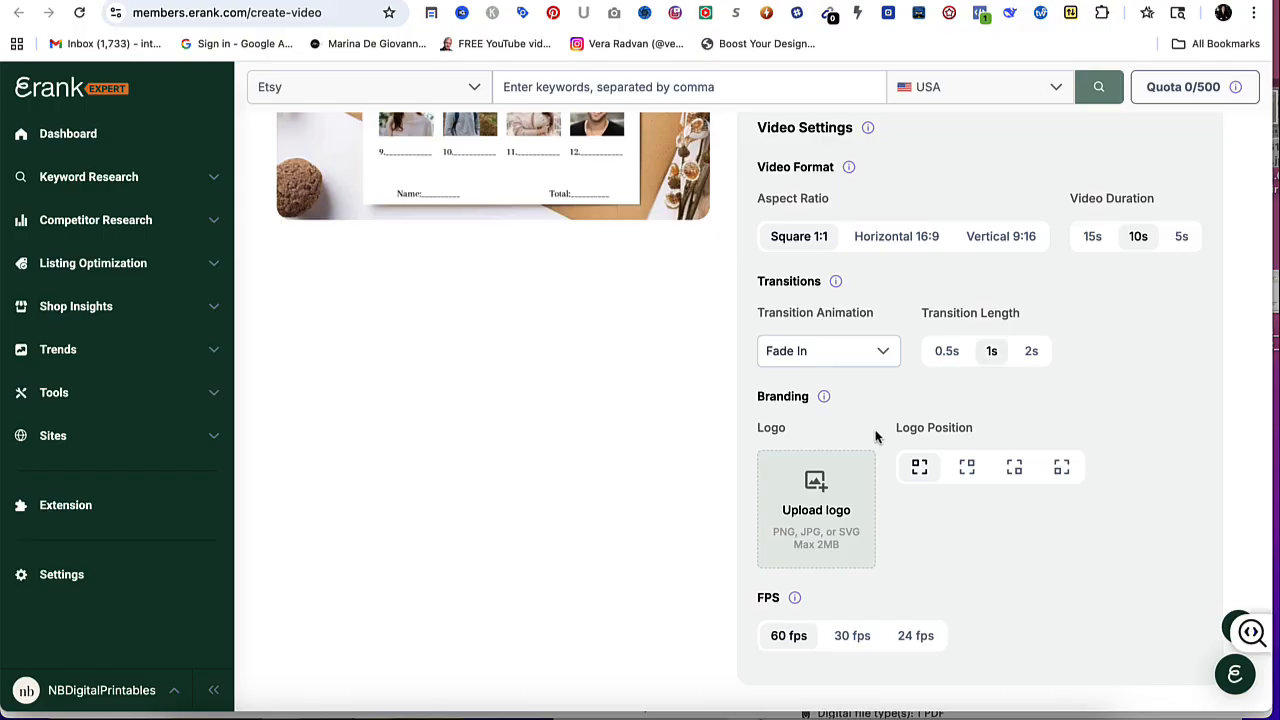
scroll(724, 386, "up", 3)
scroll(724, 386, "down", 2)
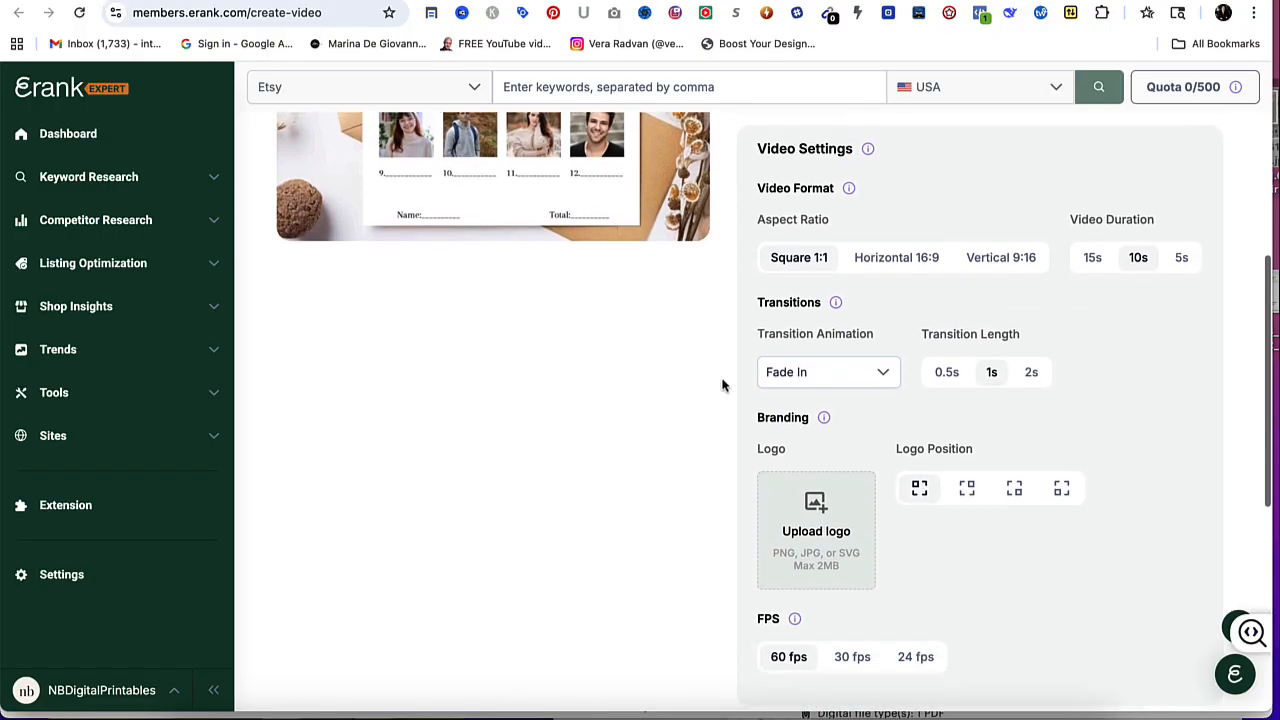
scroll(724, 386, "down", 1)
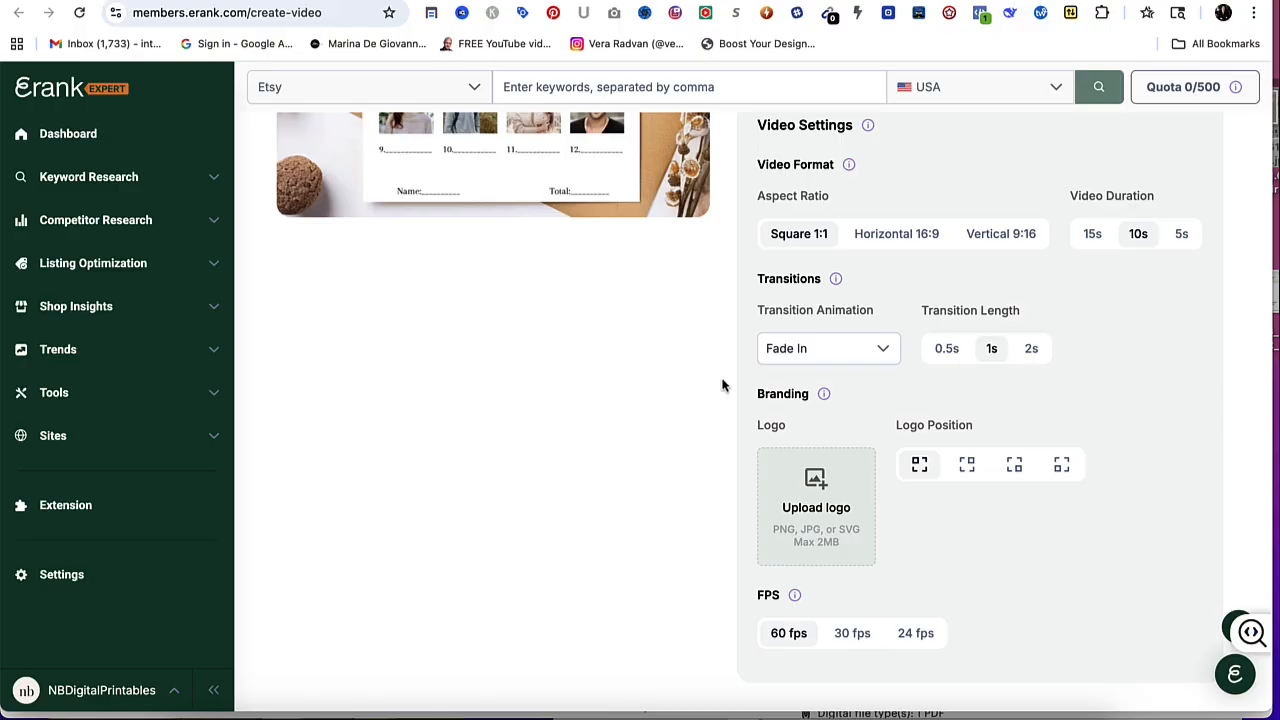
scroll(724, 386, "up", 2)
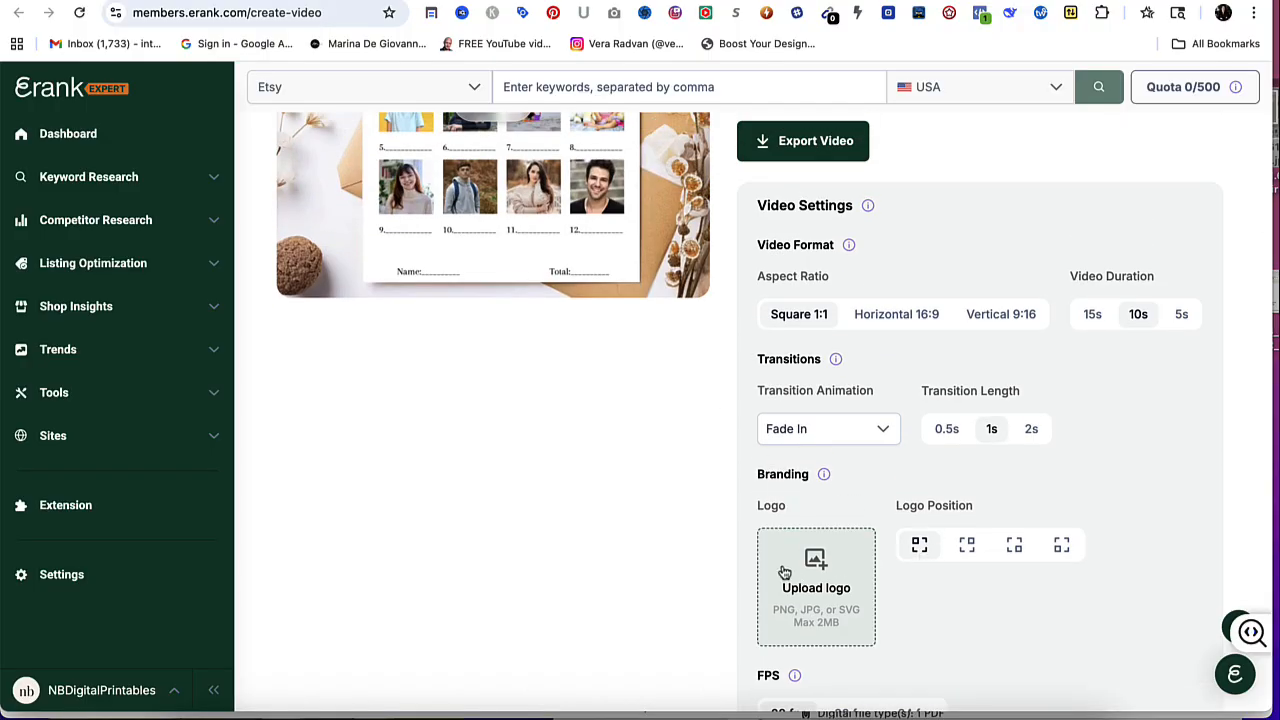
scroll(614, 512, "up", 5)
scroll(614, 512, "up", 2)
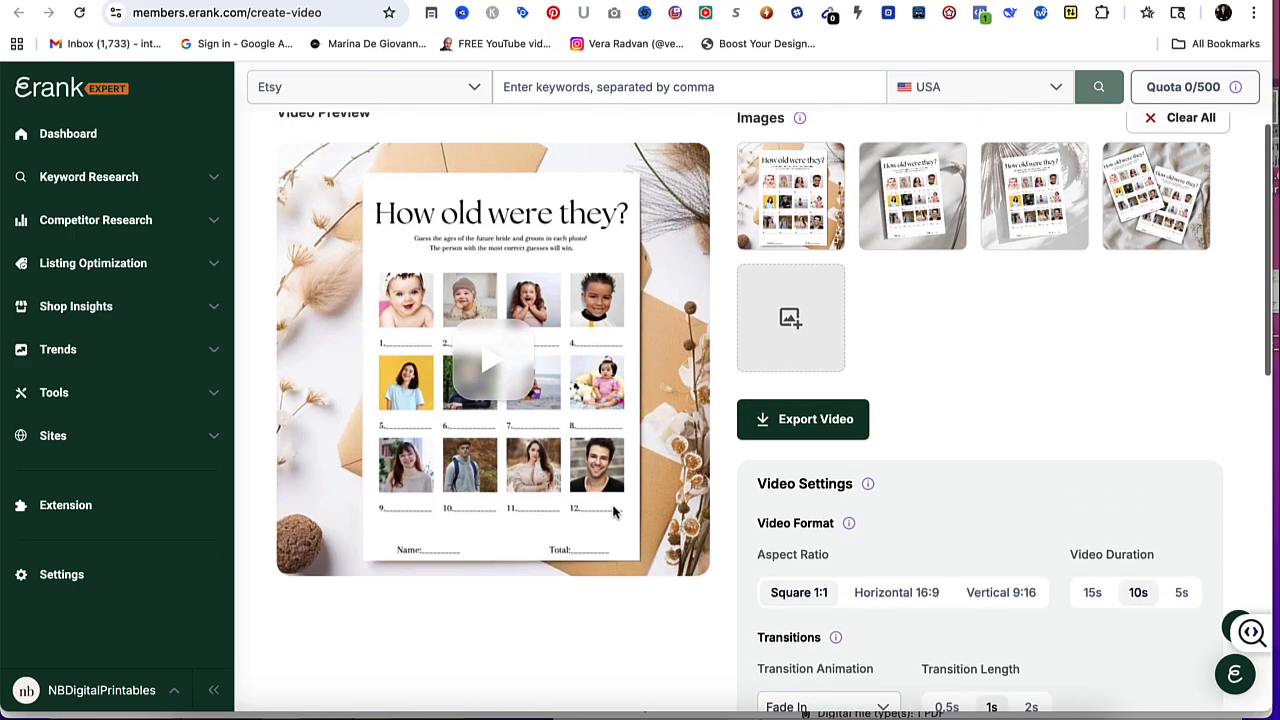
scroll(614, 512, "down", 2)
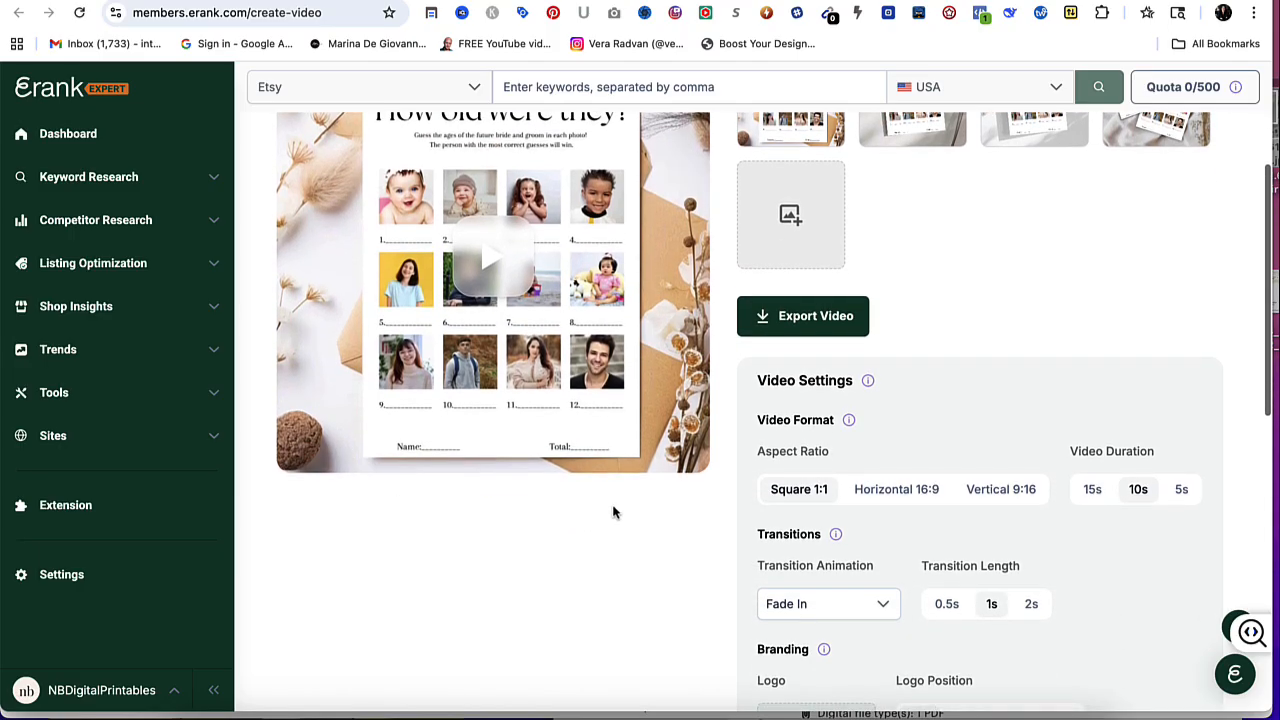
scroll(614, 512, "up", 3)
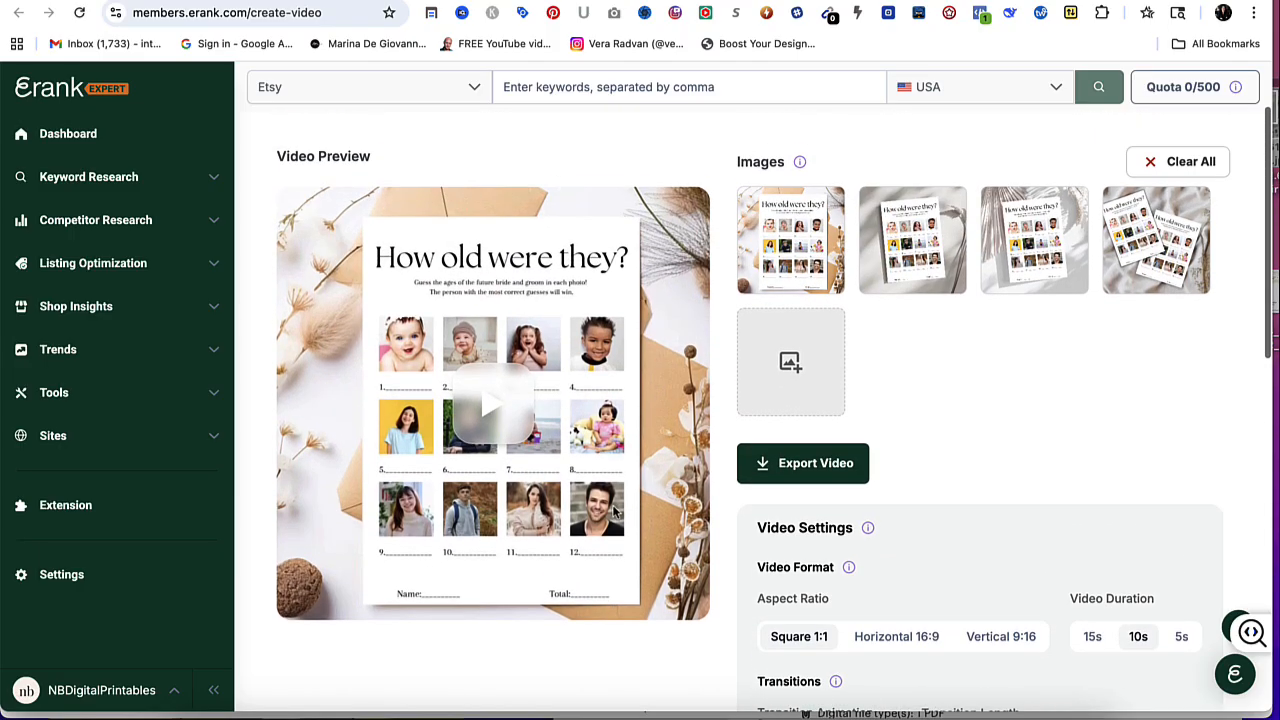
scroll(612, 504, "down", 3)
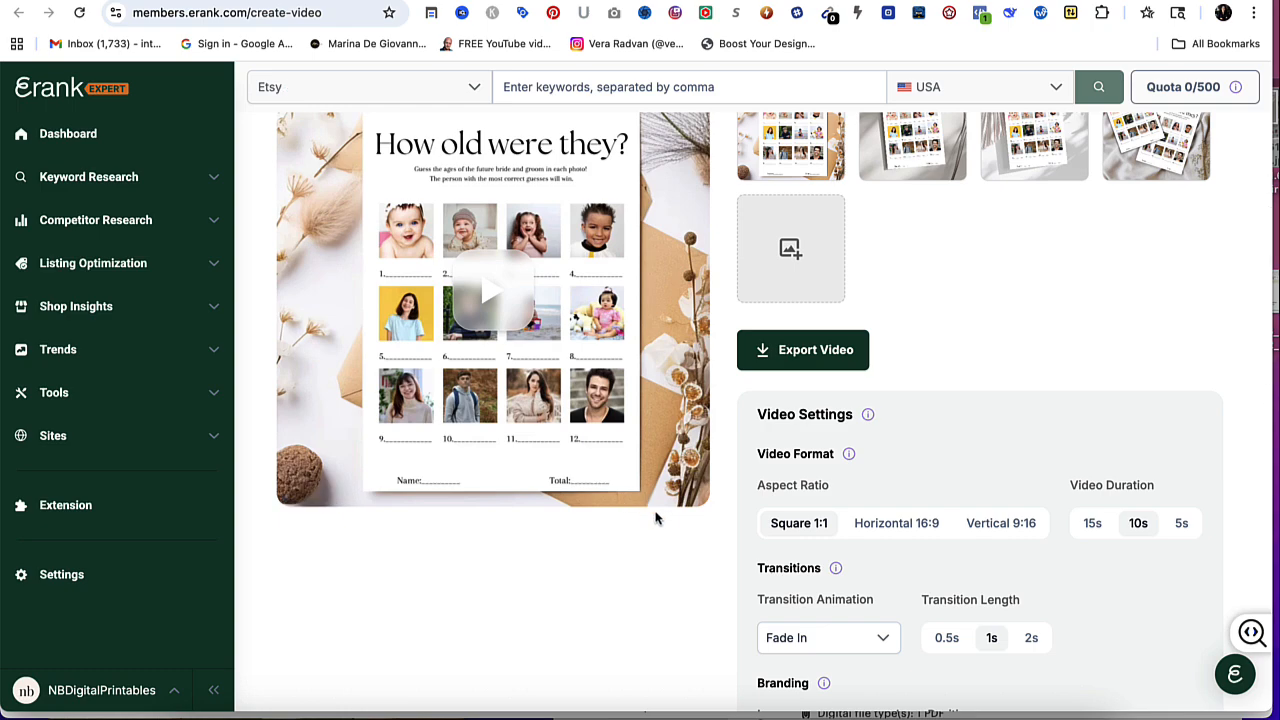
scroll(745, 498, "down", 4)
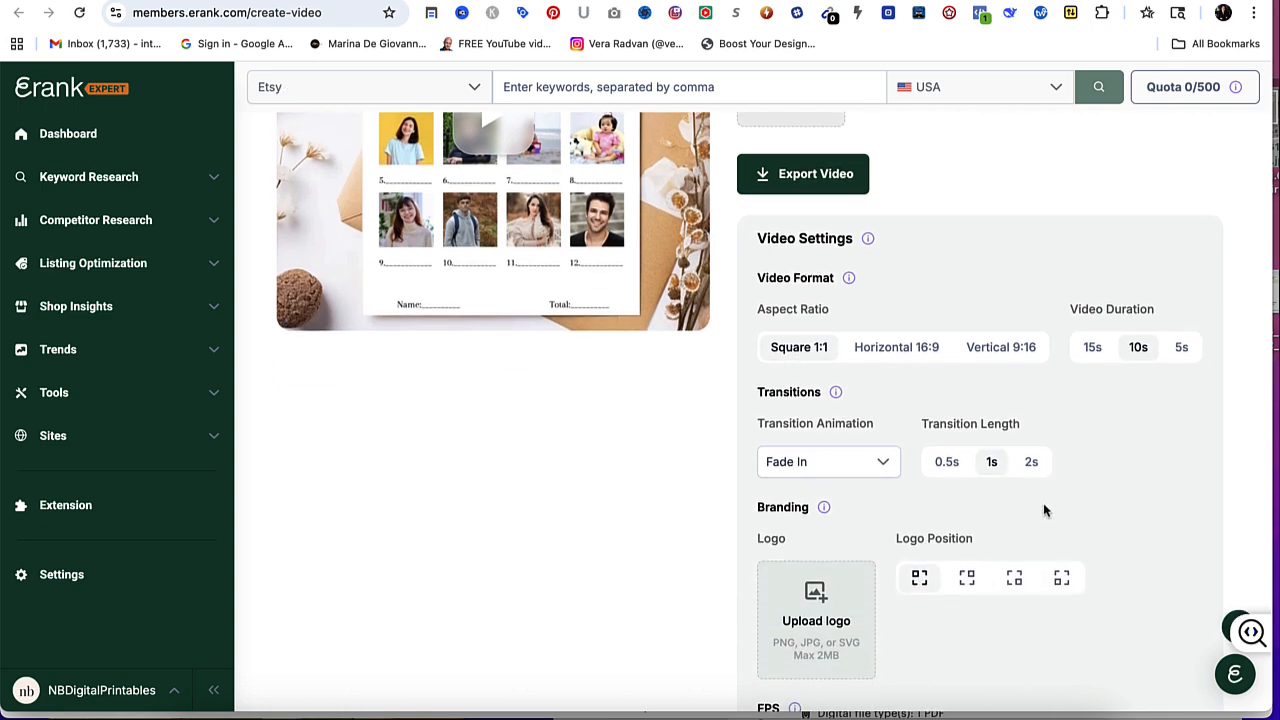
scroll(1000, 584, "down", 3)
scroll(1000, 584, "down", 4)
scroll(1000, 584, "up", 4)
scroll(1000, 584, "up", 1)
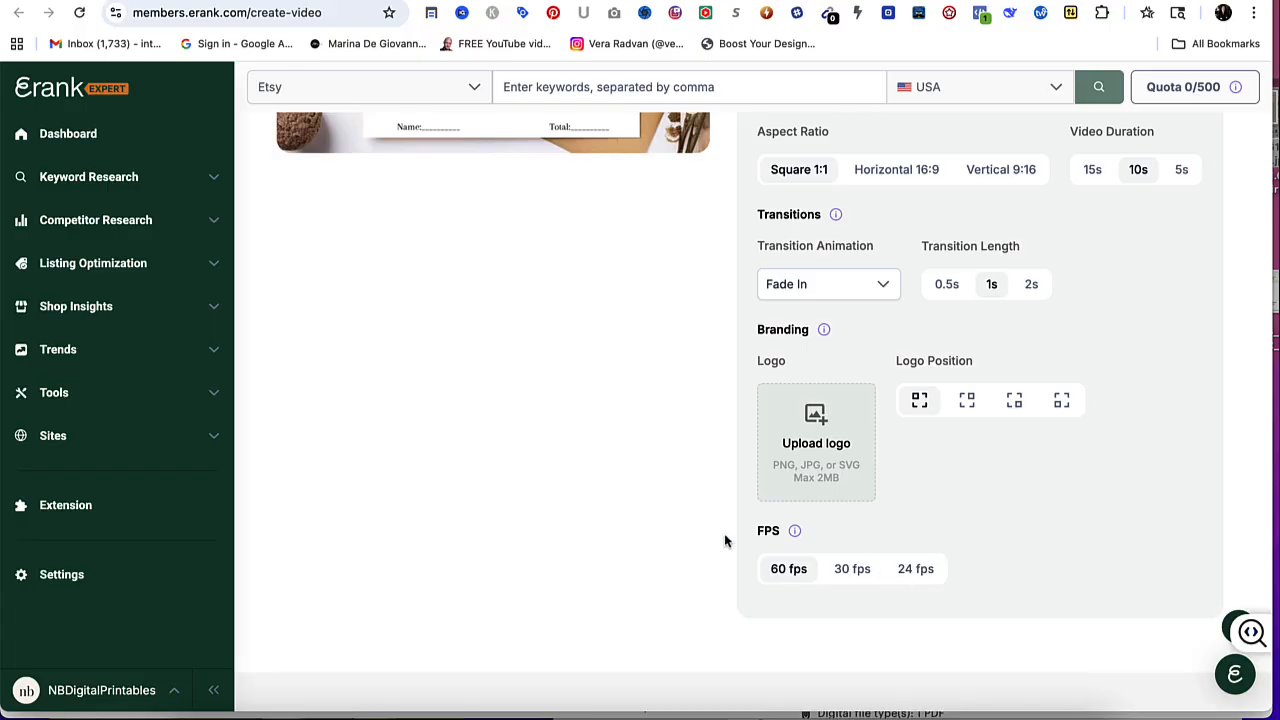
scroll(724, 533, "up", 8)
scroll(725, 540, "up", 2)
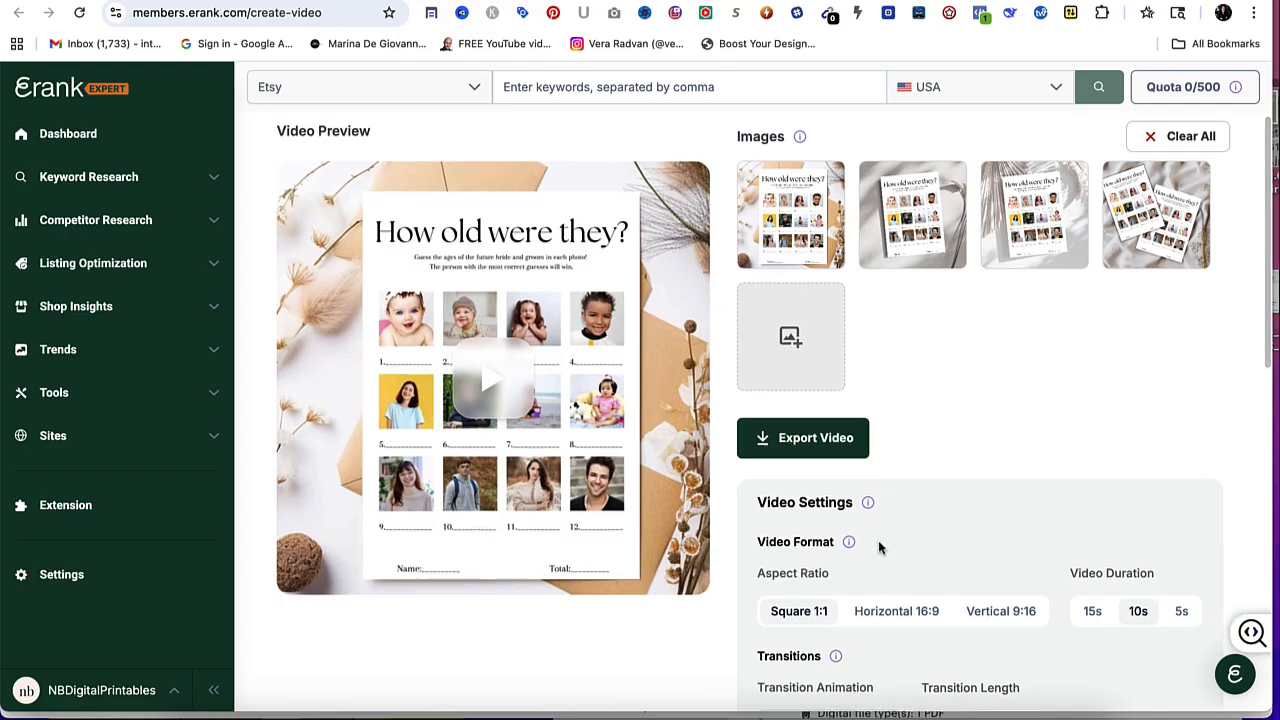
scroll(878, 540, "down", 5)
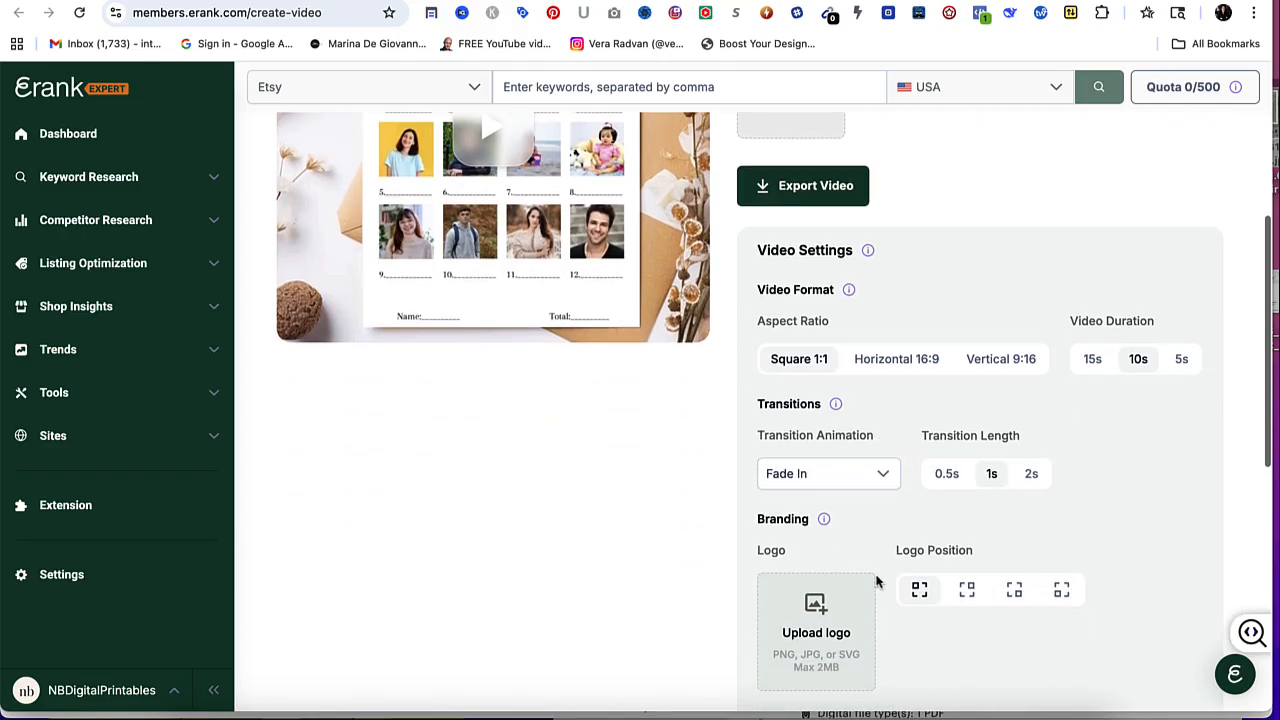
scroll(878, 582, "down", 5)
scroll(878, 582, "up", 5)
scroll(878, 582, "up", 5)
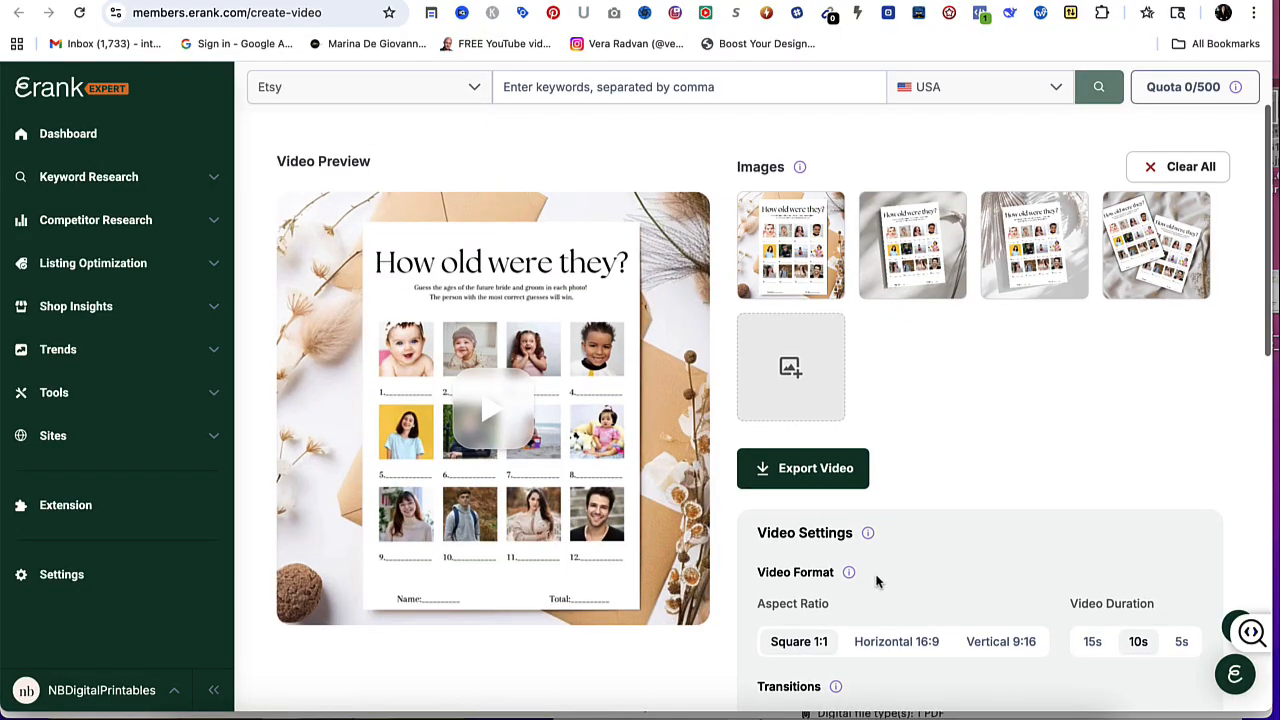
scroll(878, 580, "up", 2)
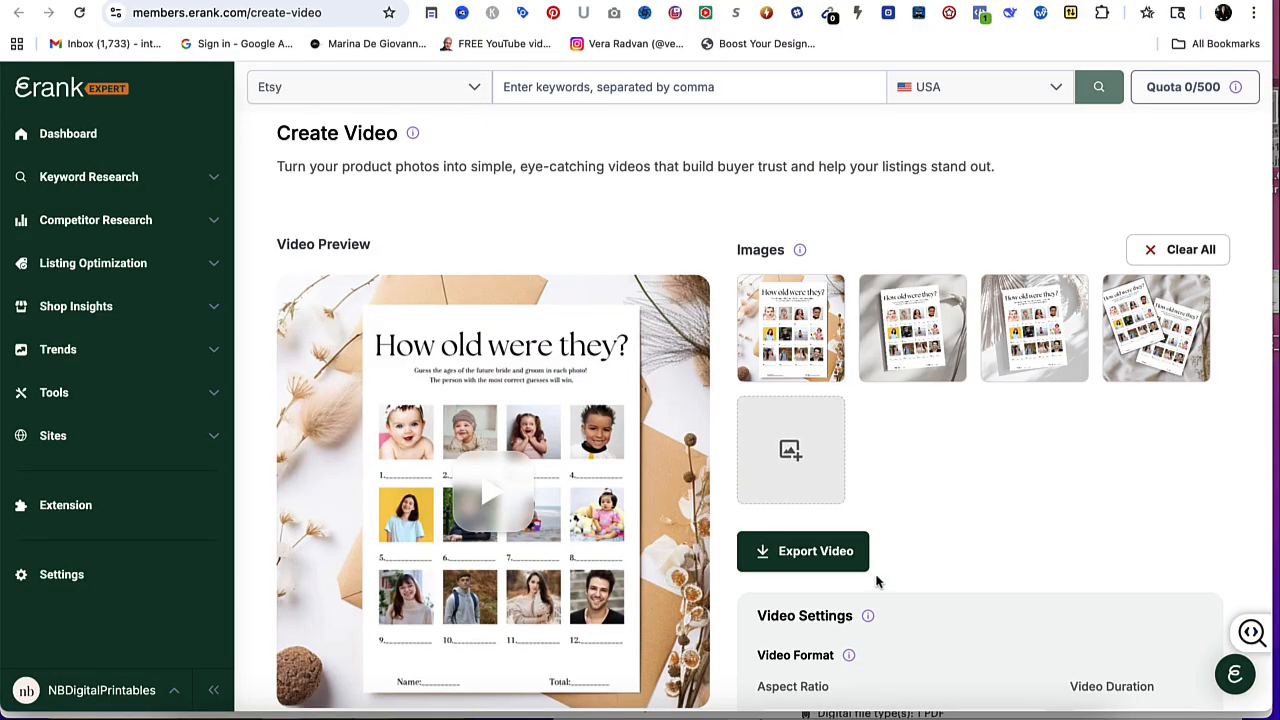
Export the finished product video
left_click(802, 555)
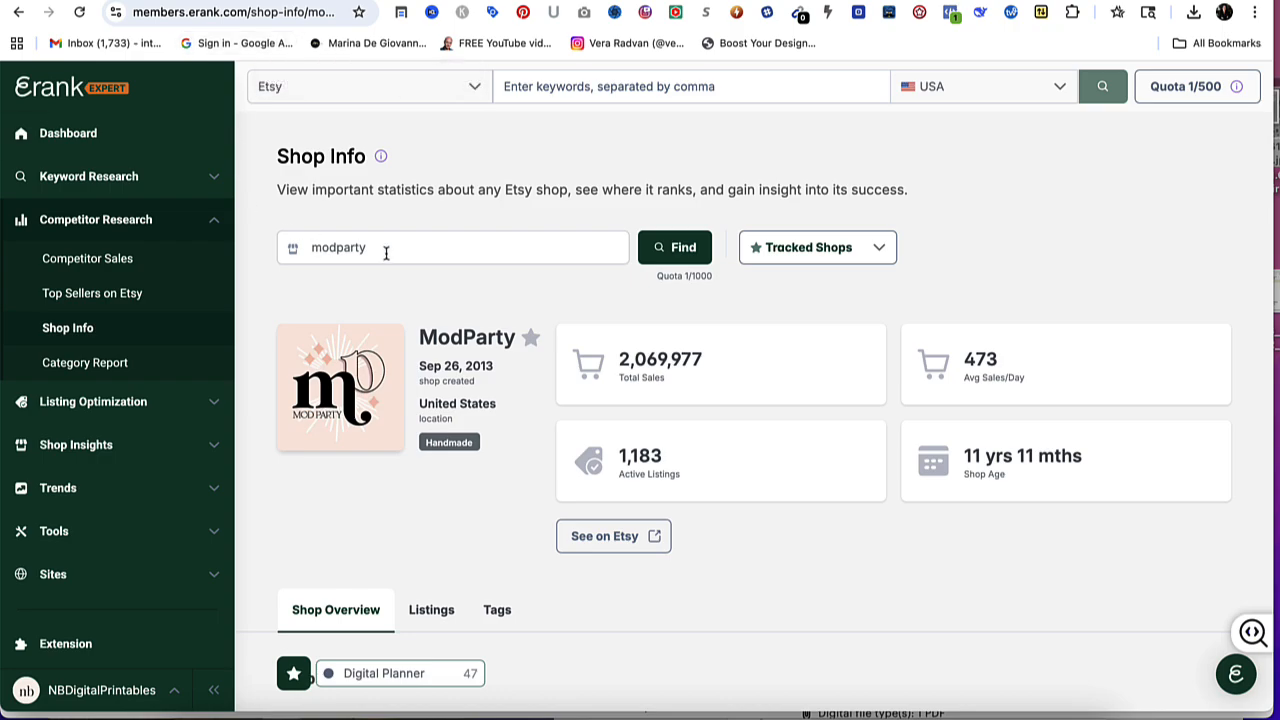
scroll(784, 511, "down", 2)
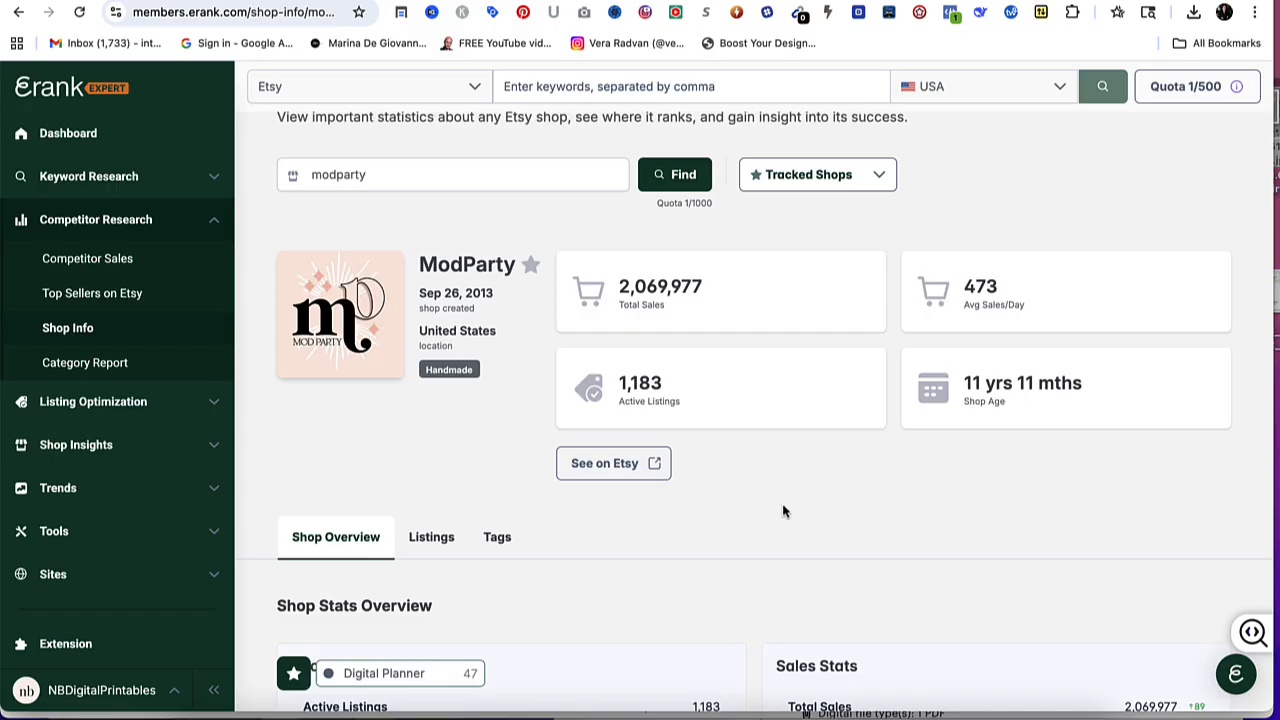
scroll(784, 511, "down", 3)
scroll(784, 511, "down", 2)
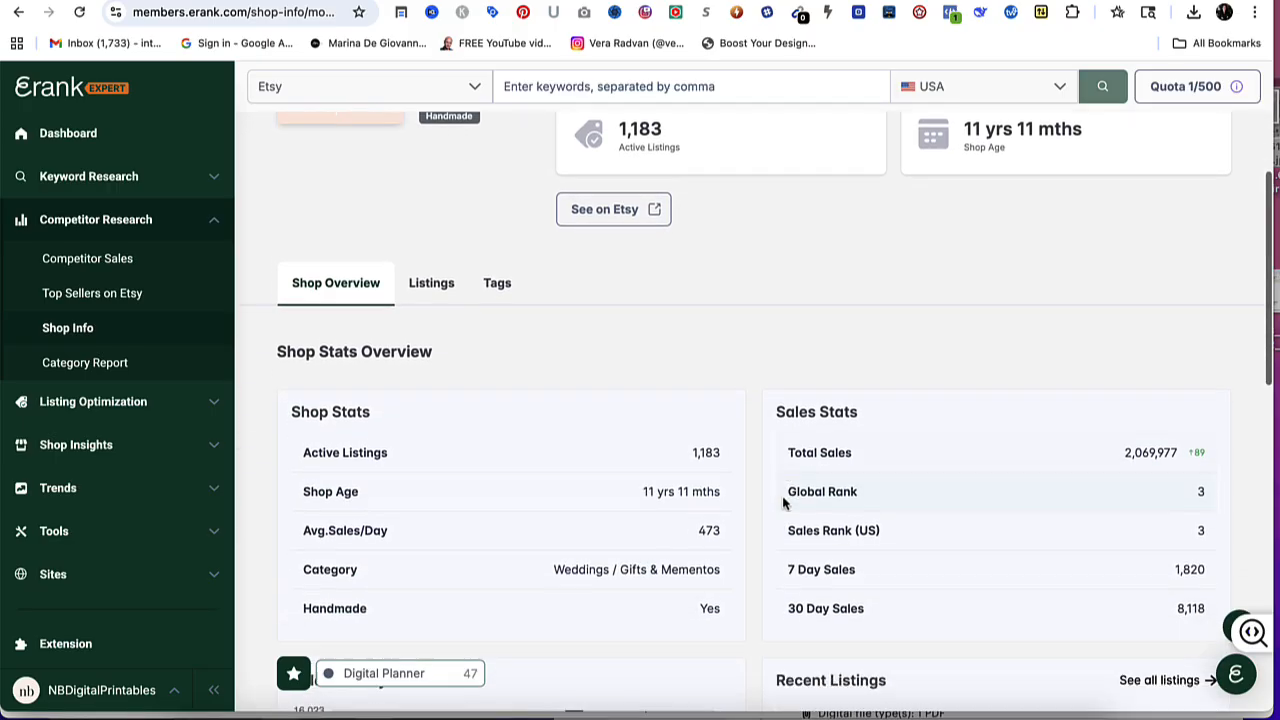
scroll(784, 503, "down", 2)
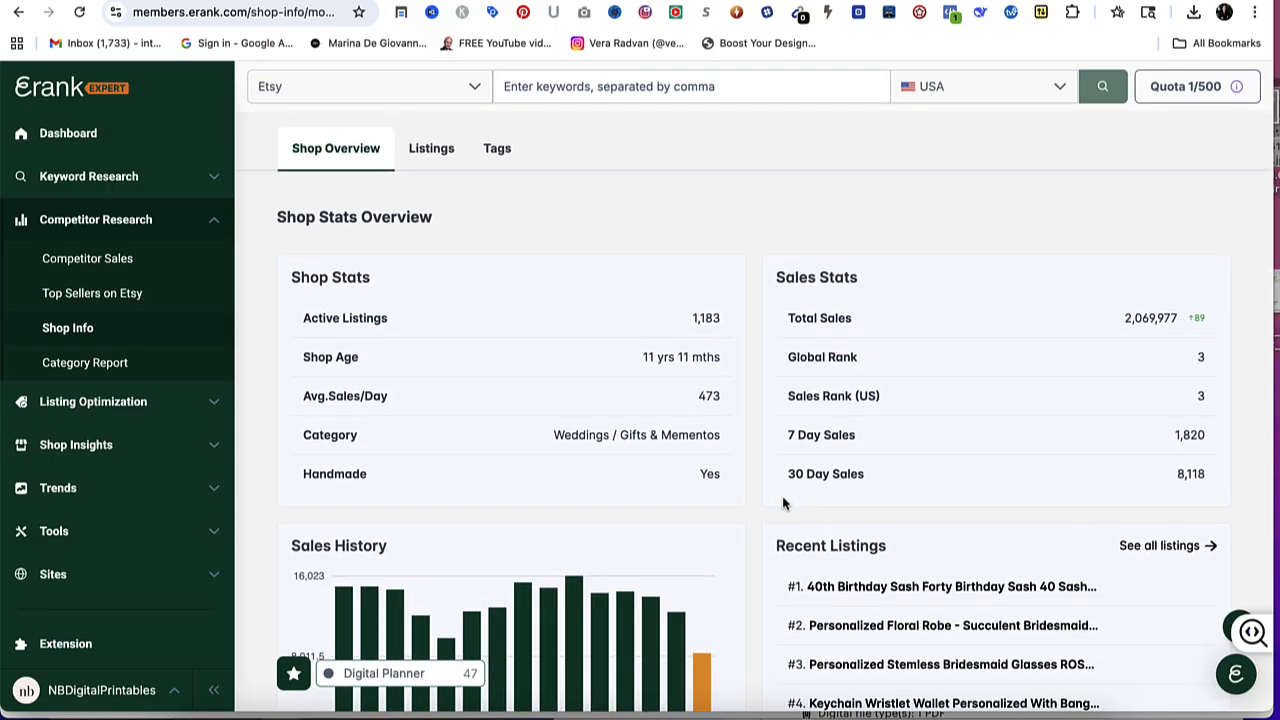
scroll(784, 503, "down", 2)
scroll(784, 503, "down", 2)
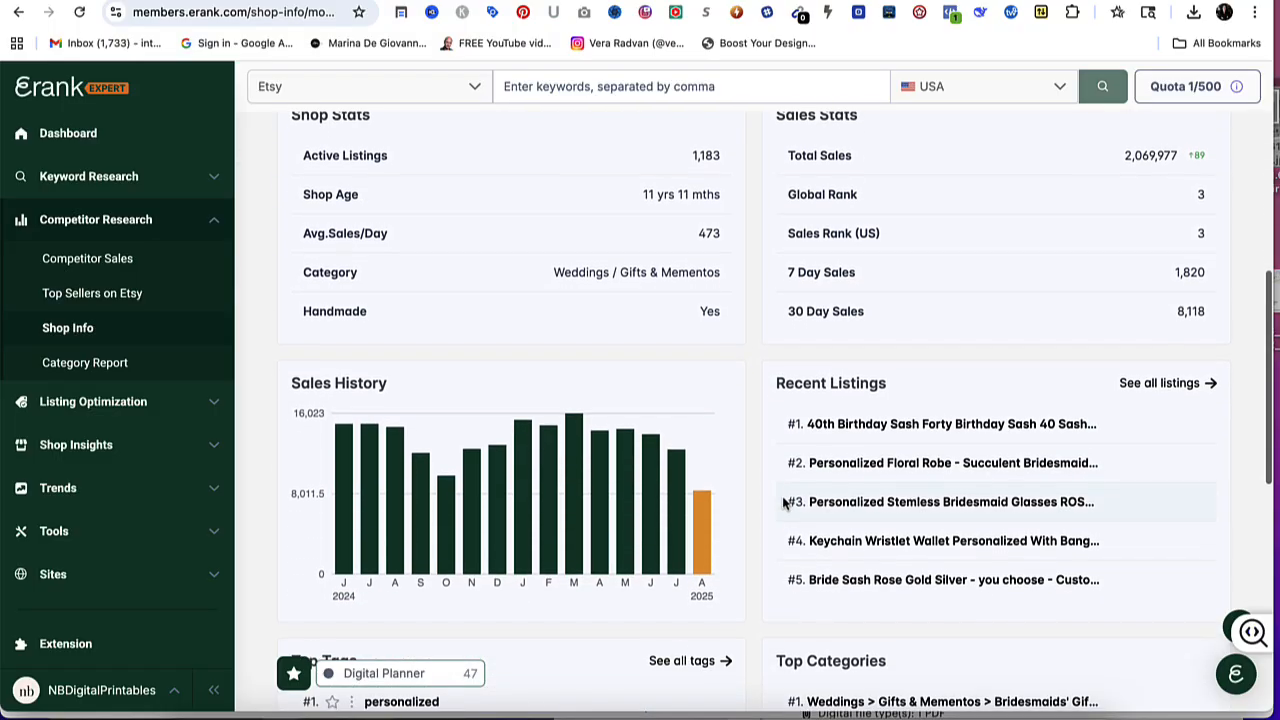
mouse_move(677, 510)
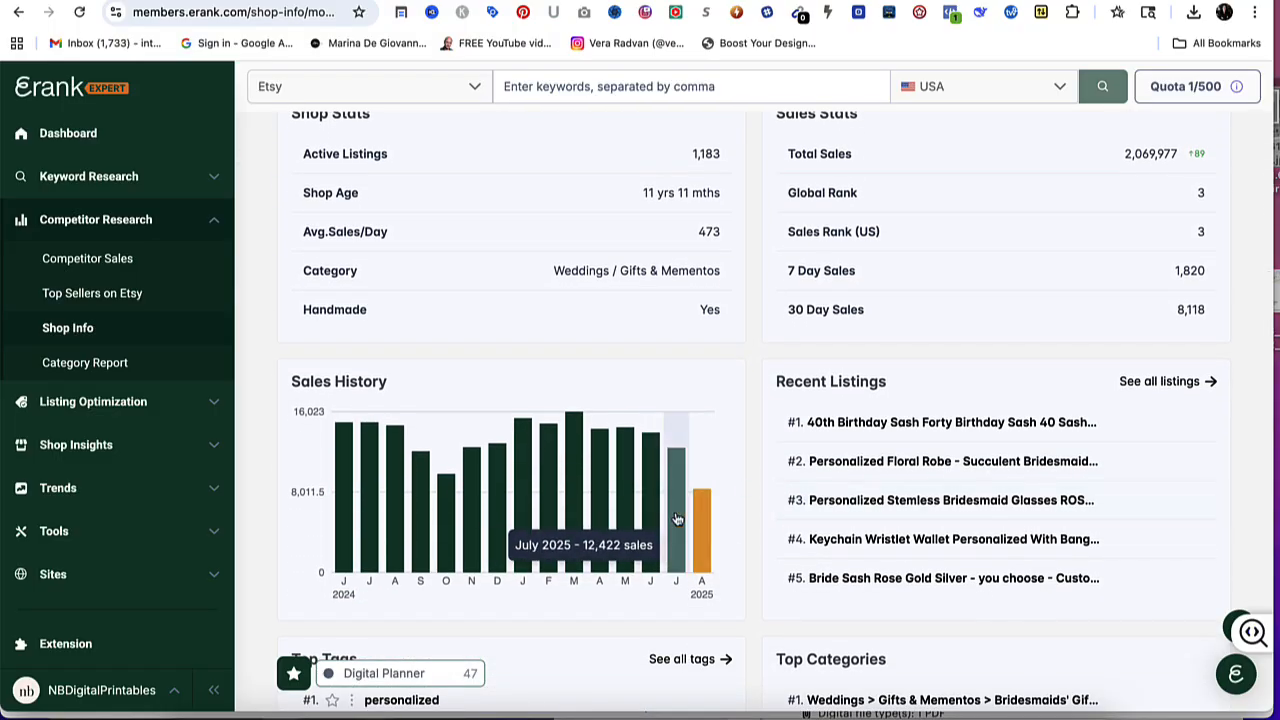
scroll(599, 520, "up", 1)
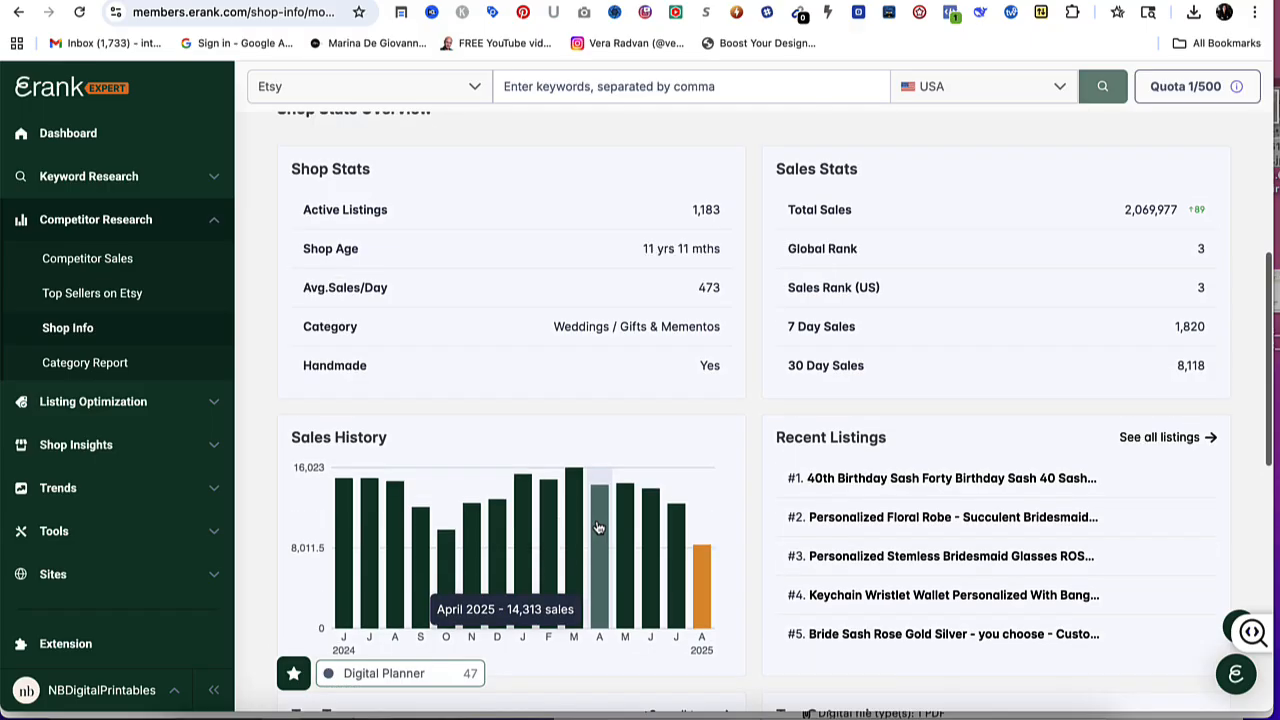
scroll(598, 527, "down", 2)
scroll(598, 527, "down", 2)
scroll(598, 527, "down", 2)
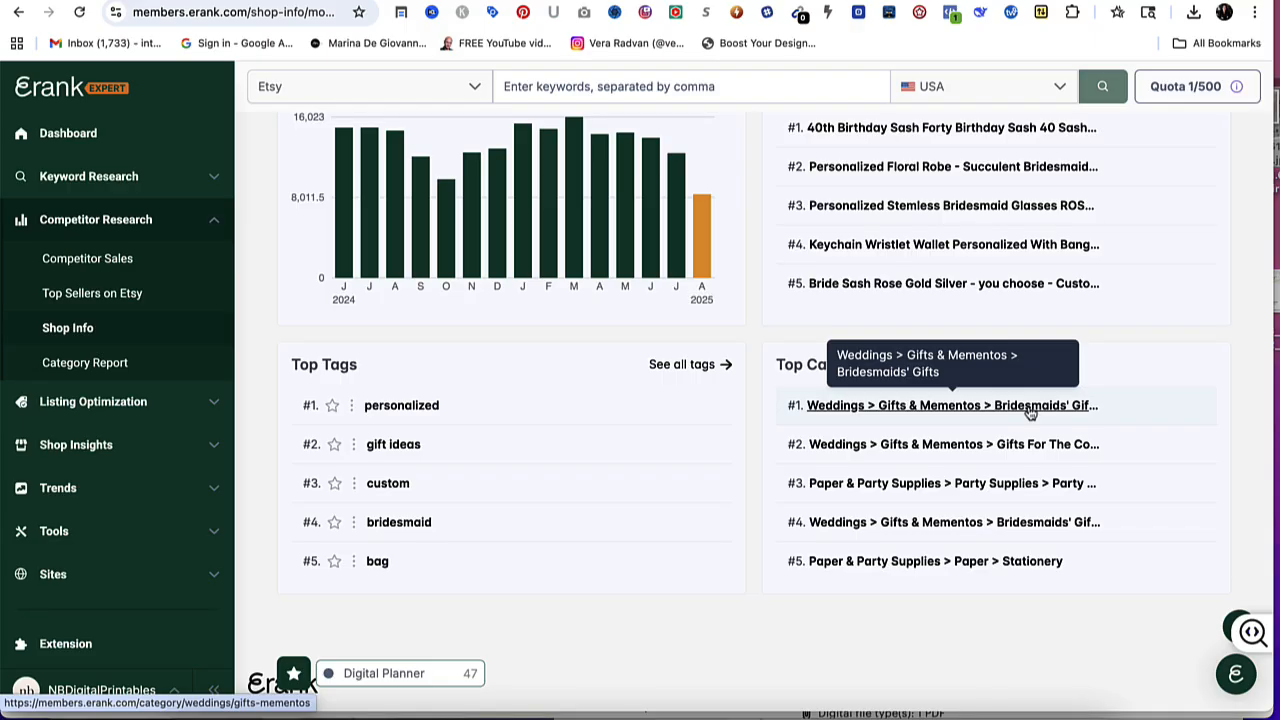
scroll(1030, 430, "up", 5)
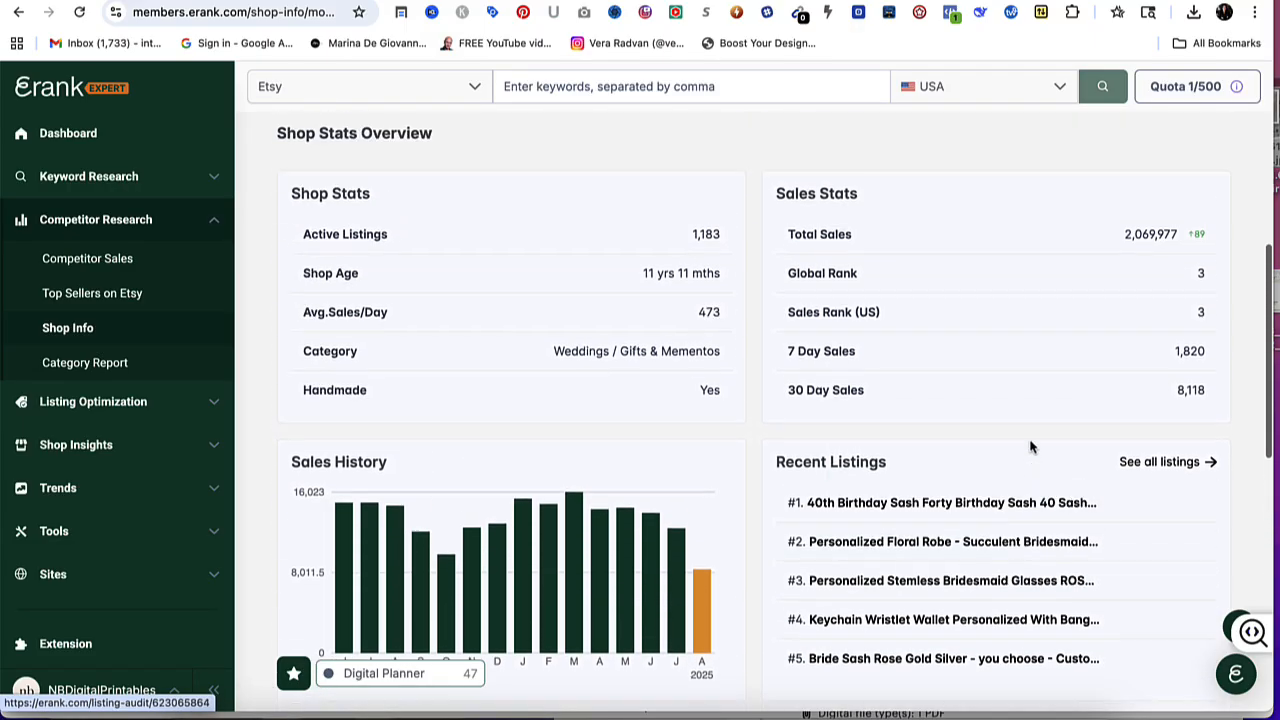
scroll(1032, 447, "up", 2)
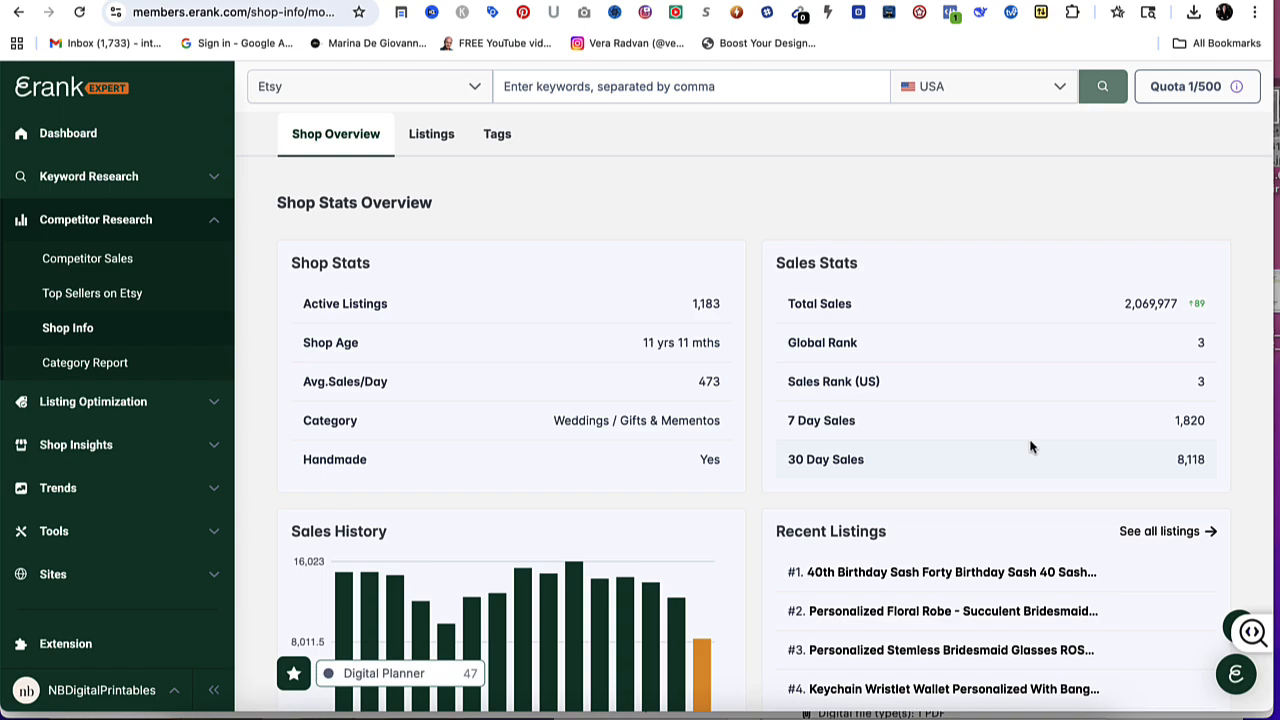
scroll(1032, 447, "down", 3)
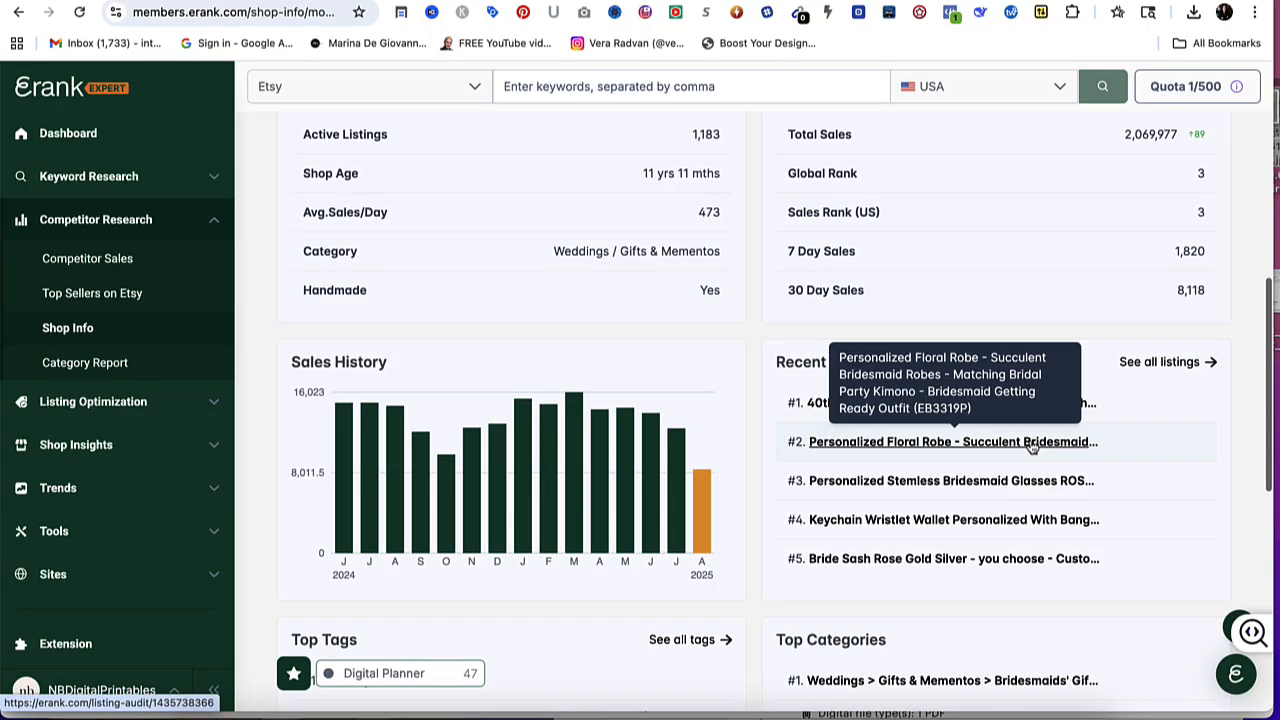
scroll(998, 530, "down", 5)
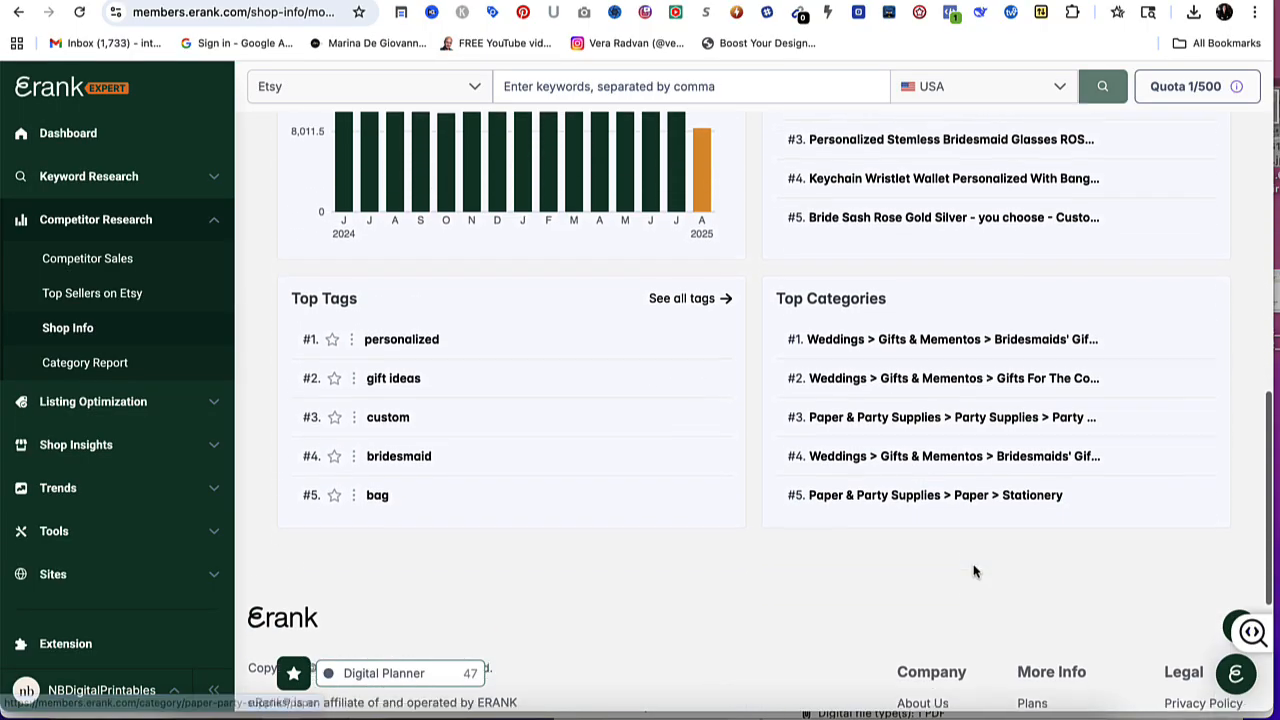
scroll(976, 572, "up", 1)
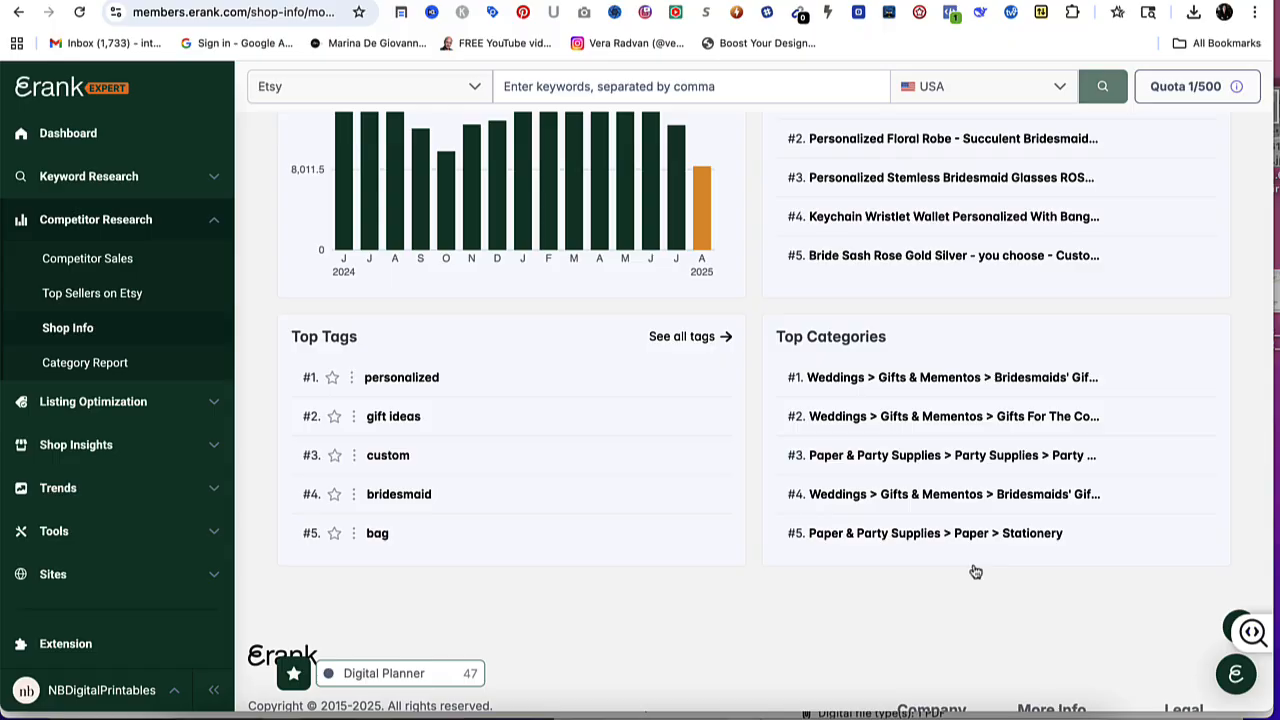
scroll(1037, 447, "up", 2)
scroll(1037, 447, "up", 1)
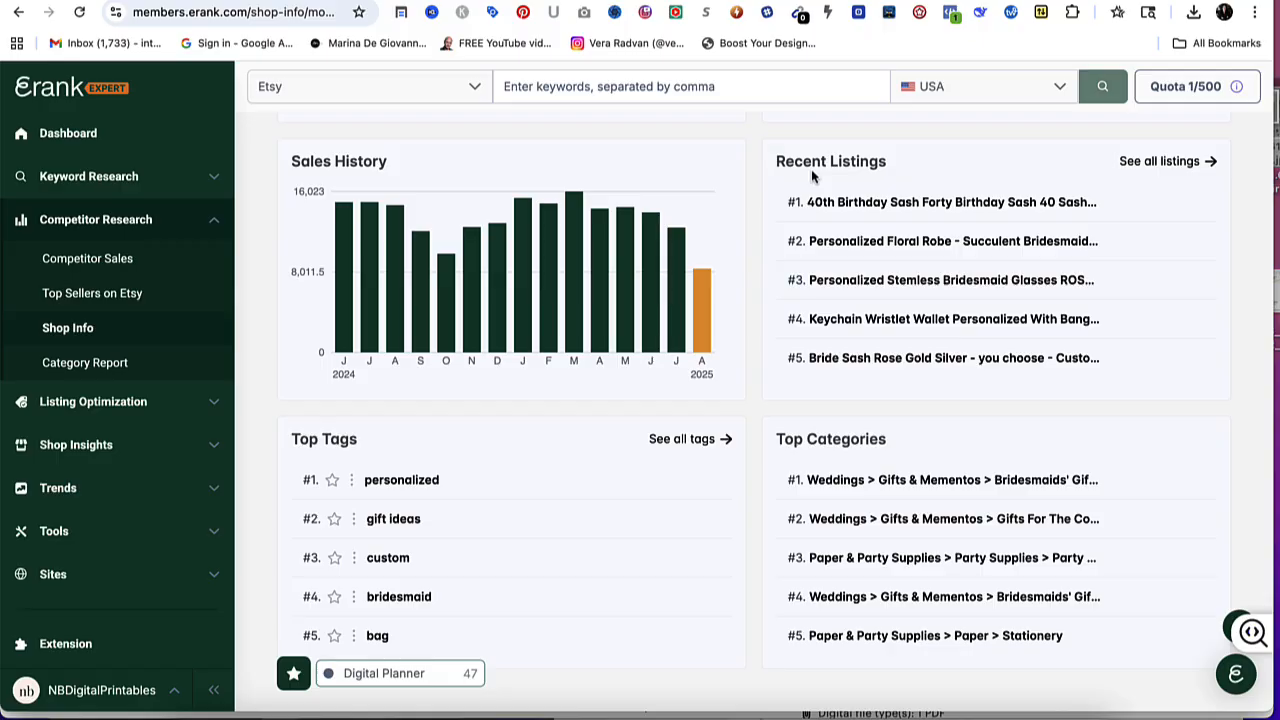
scroll(830, 469, "up", 1)
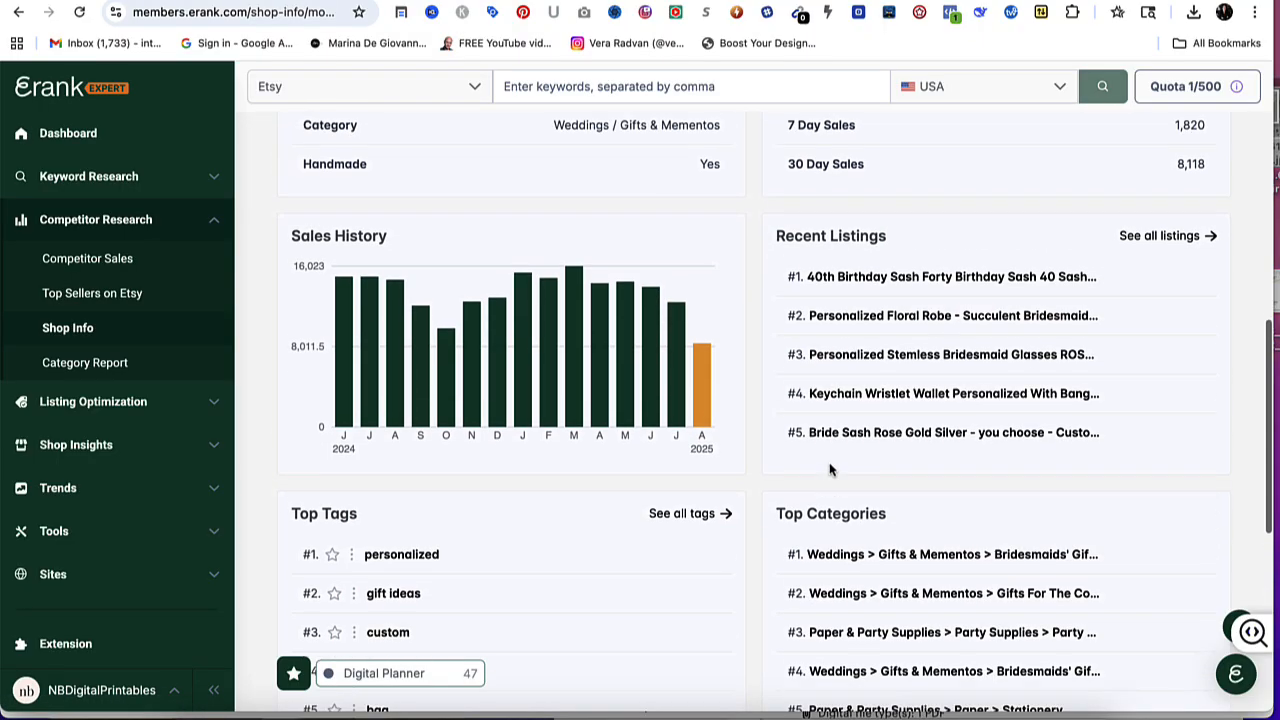
scroll(830, 469, "up", 1)
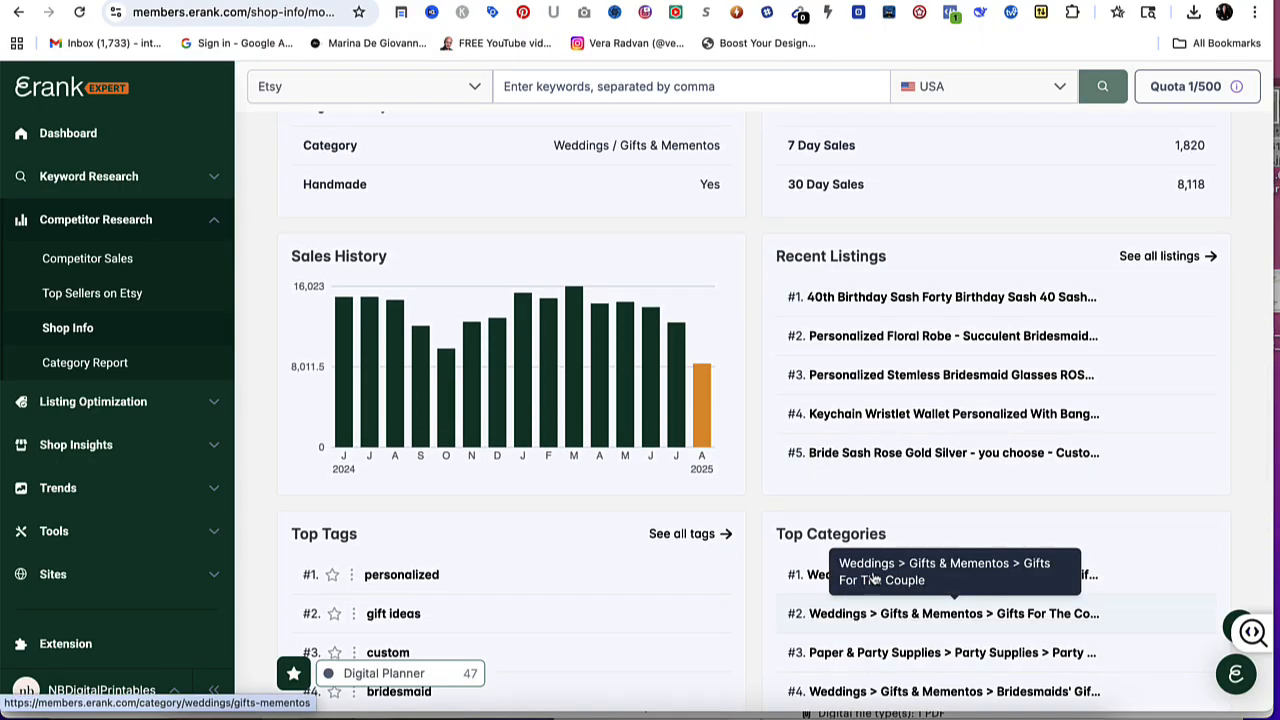
scroll(900, 380, "up", 1)
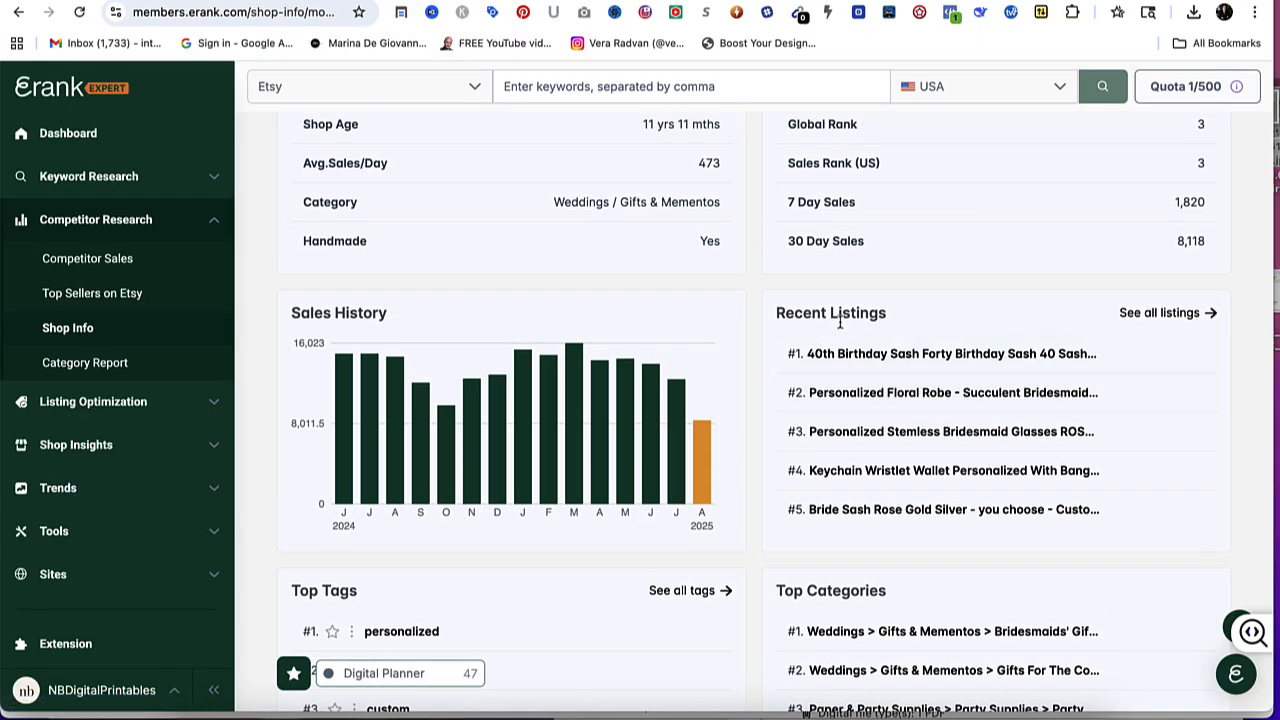
scroll(900, 352, "up", 2)
scroll(900, 352, "up", 1)
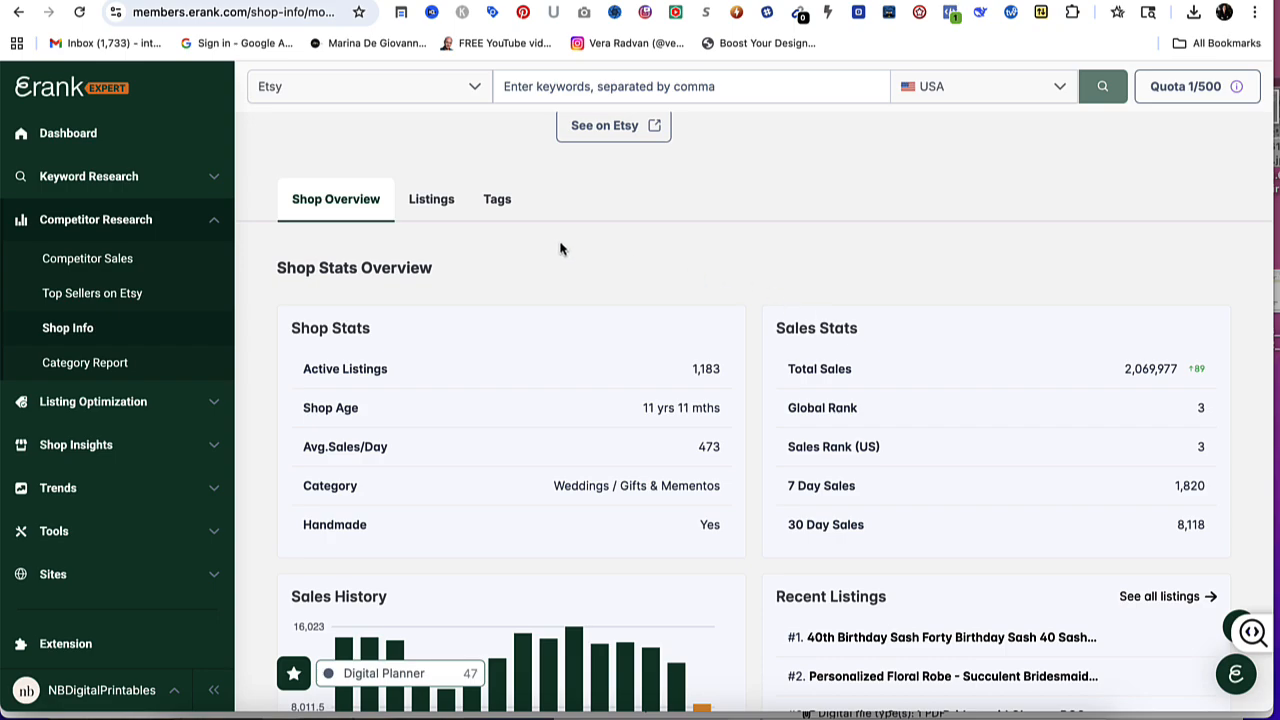
Show ModParty's Shop Listings table with tags, views, favorites and estimated sales
left_click(430, 205)
scroll(465, 390, "down", 5)
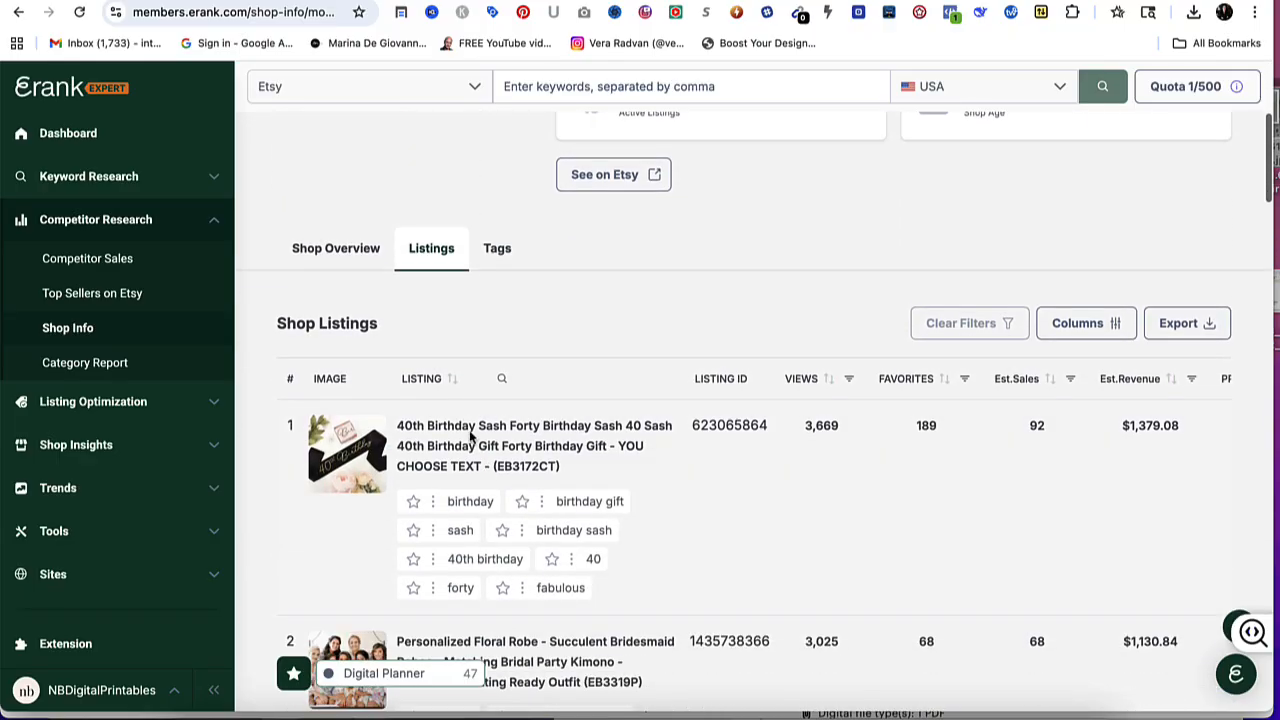
scroll(470, 437, "down", 3)
scroll(472, 440, "down", 1)
scroll(472, 440, "up", 3)
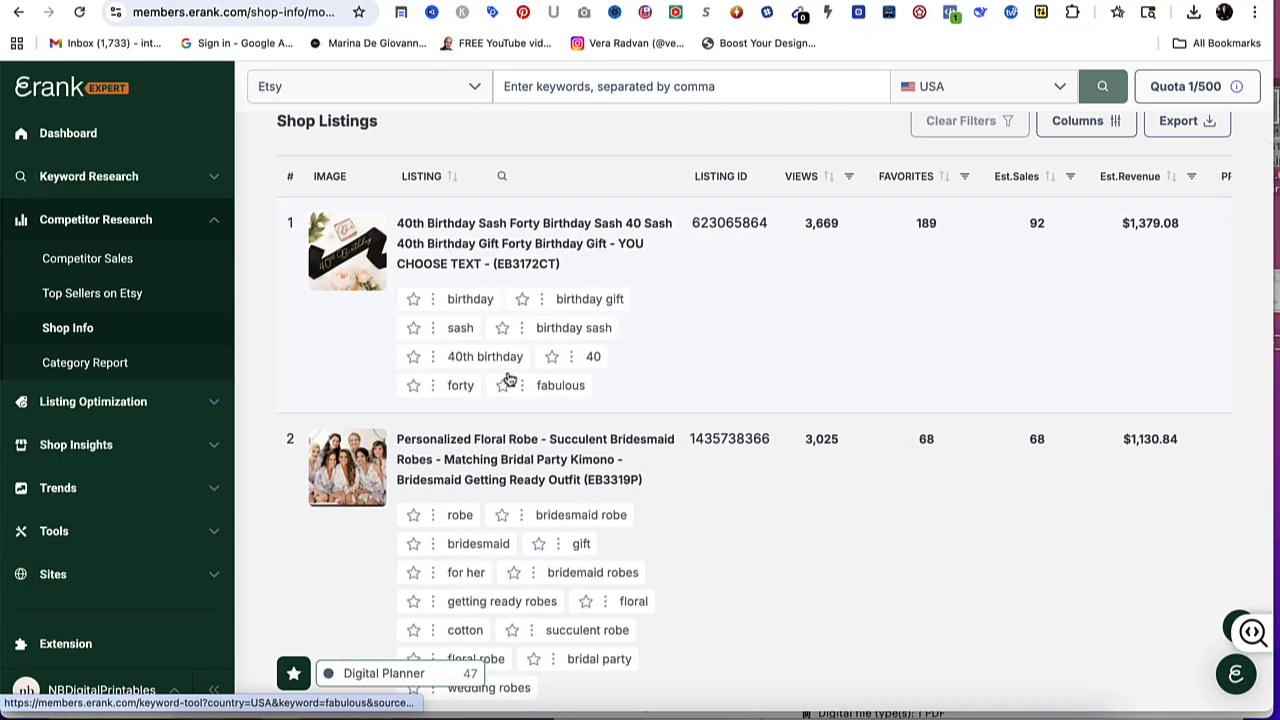
scroll(519, 393, "down", 3)
scroll(519, 393, "down", 3)
scroll(519, 393, "down", 5)
scroll(519, 393, "down", 4)
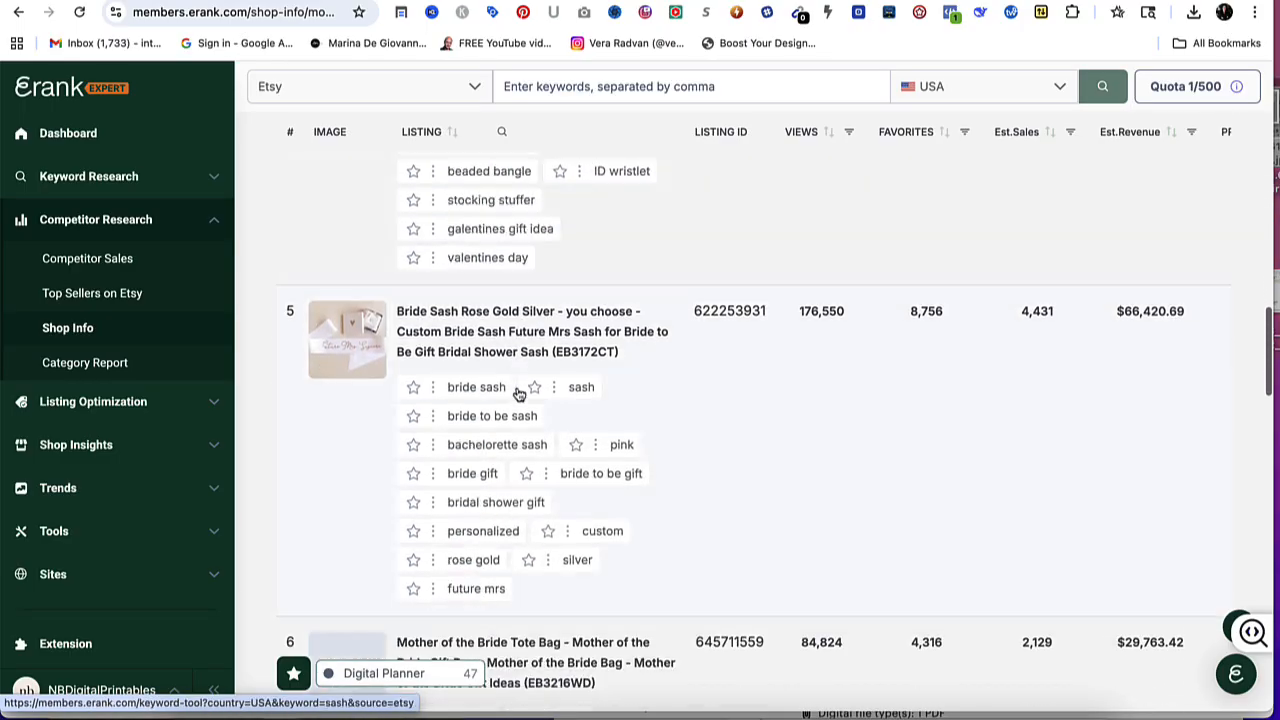
scroll(519, 393, "up", 10)
scroll(519, 393, "up", 8)
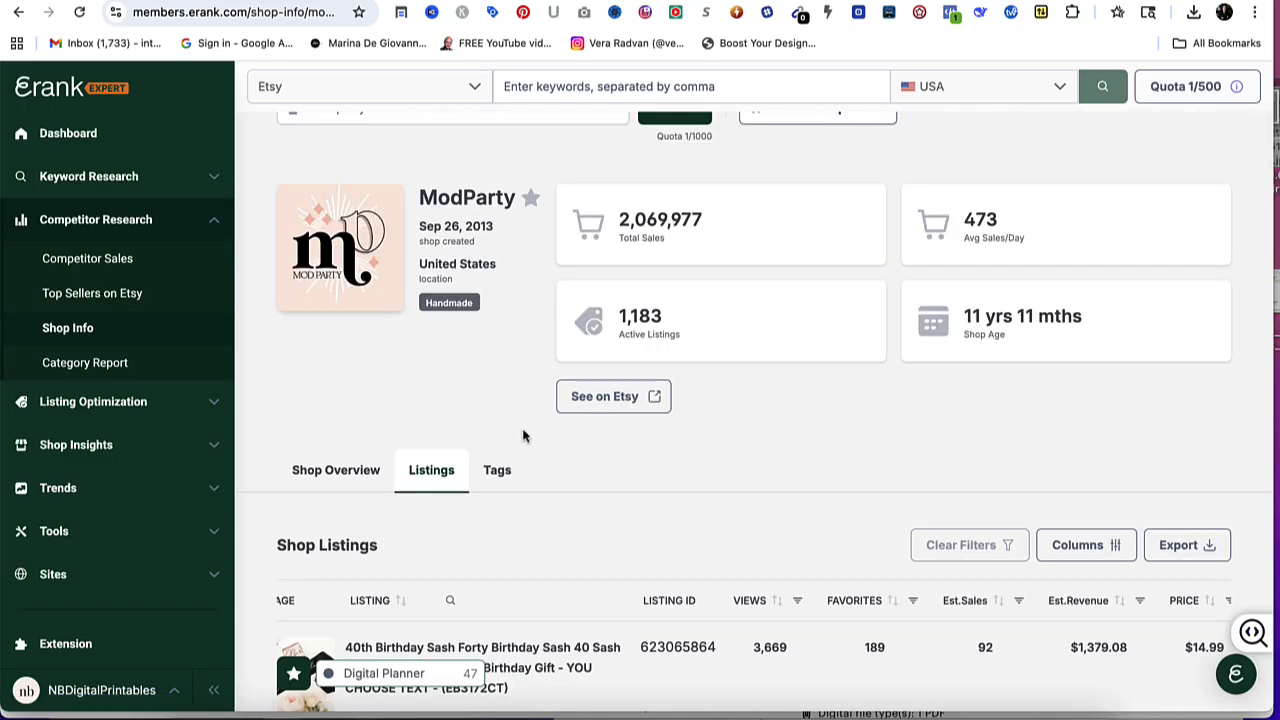
Show ModParty's tag table with occurrences, searches, clicks, CTR and competition
left_click(502, 482)
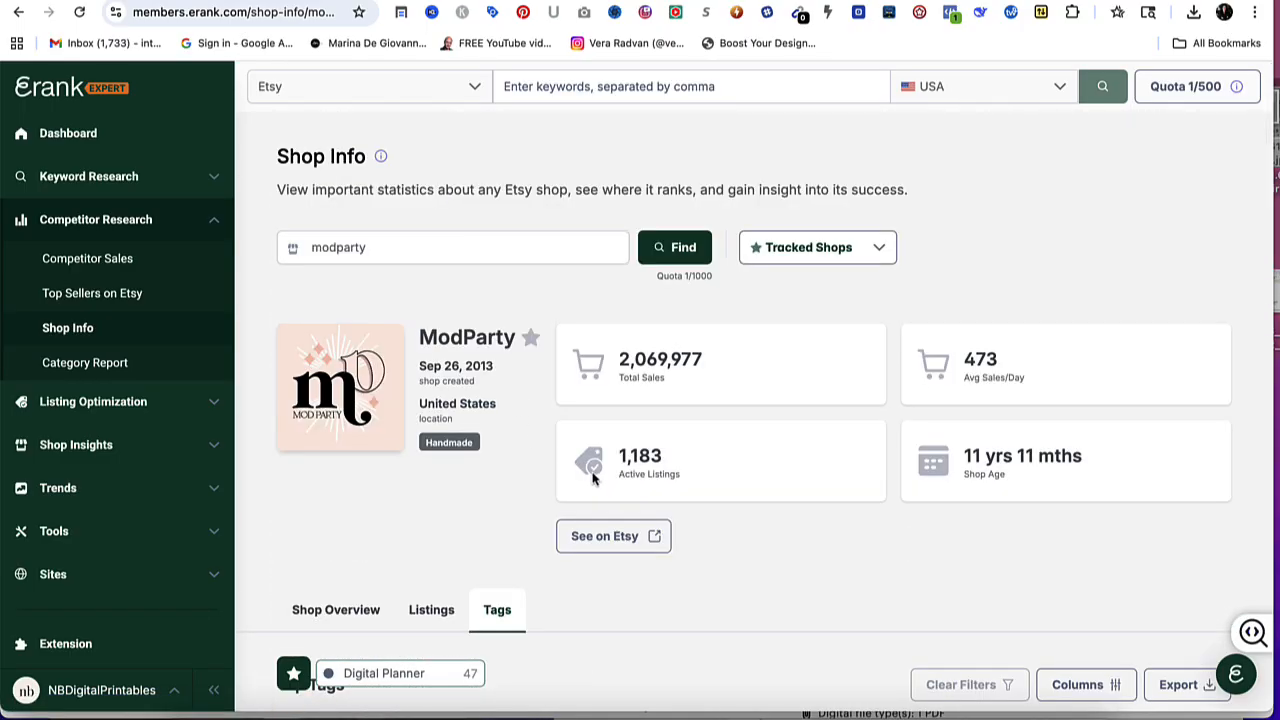
scroll(592, 480, "down", 5)
scroll(592, 480, "down", 3)
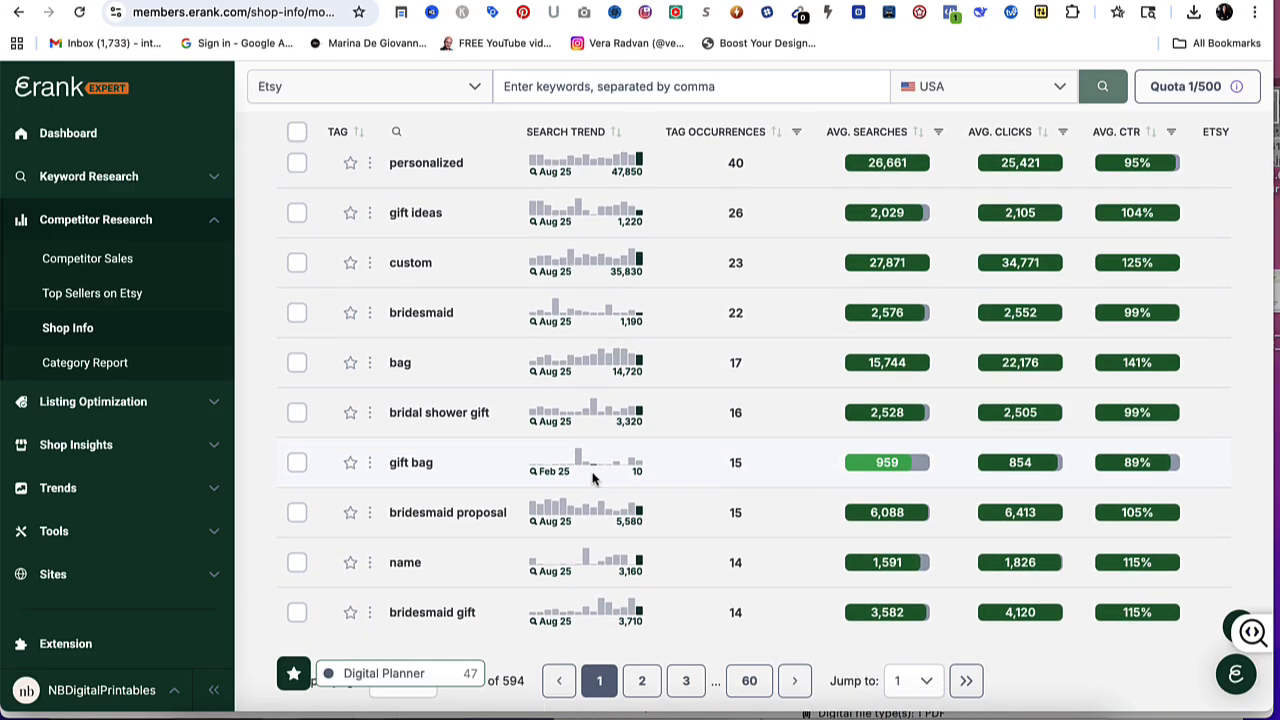
scroll(592, 478, "right", 4)
scroll(592, 478, "up", 1)
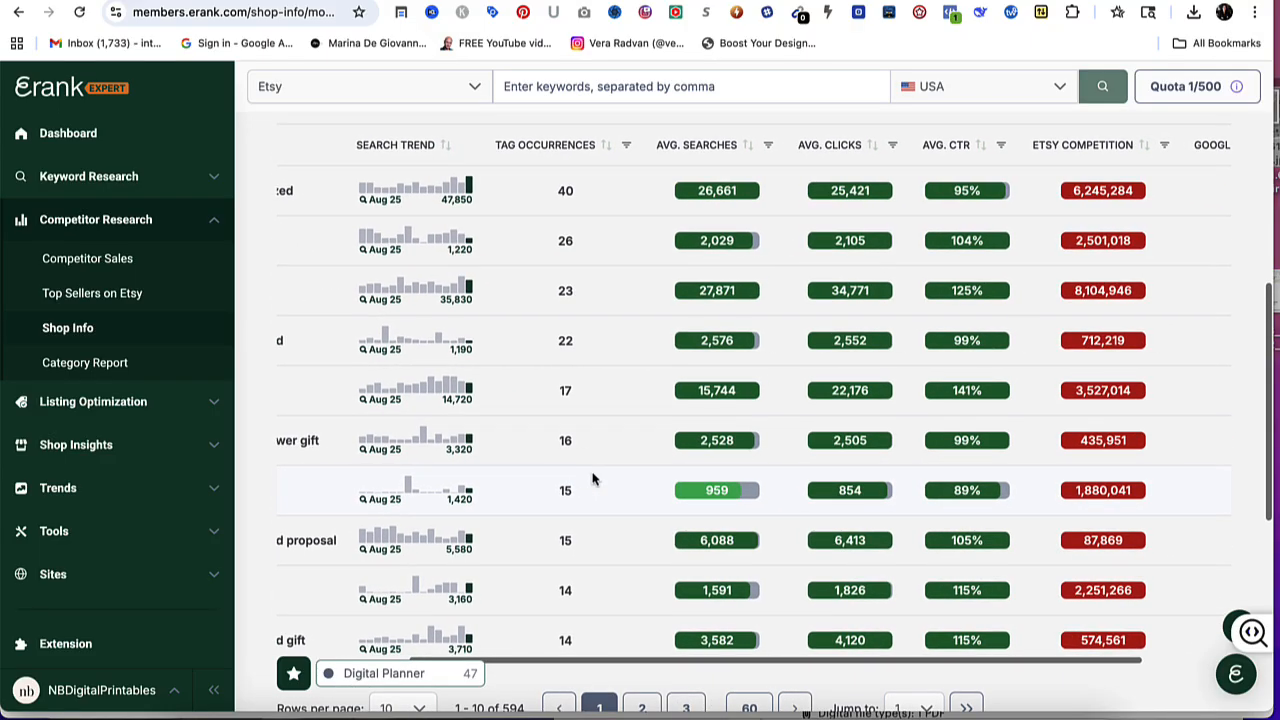
scroll(592, 480, "left", 4)
scroll(592, 480, "up", 10)
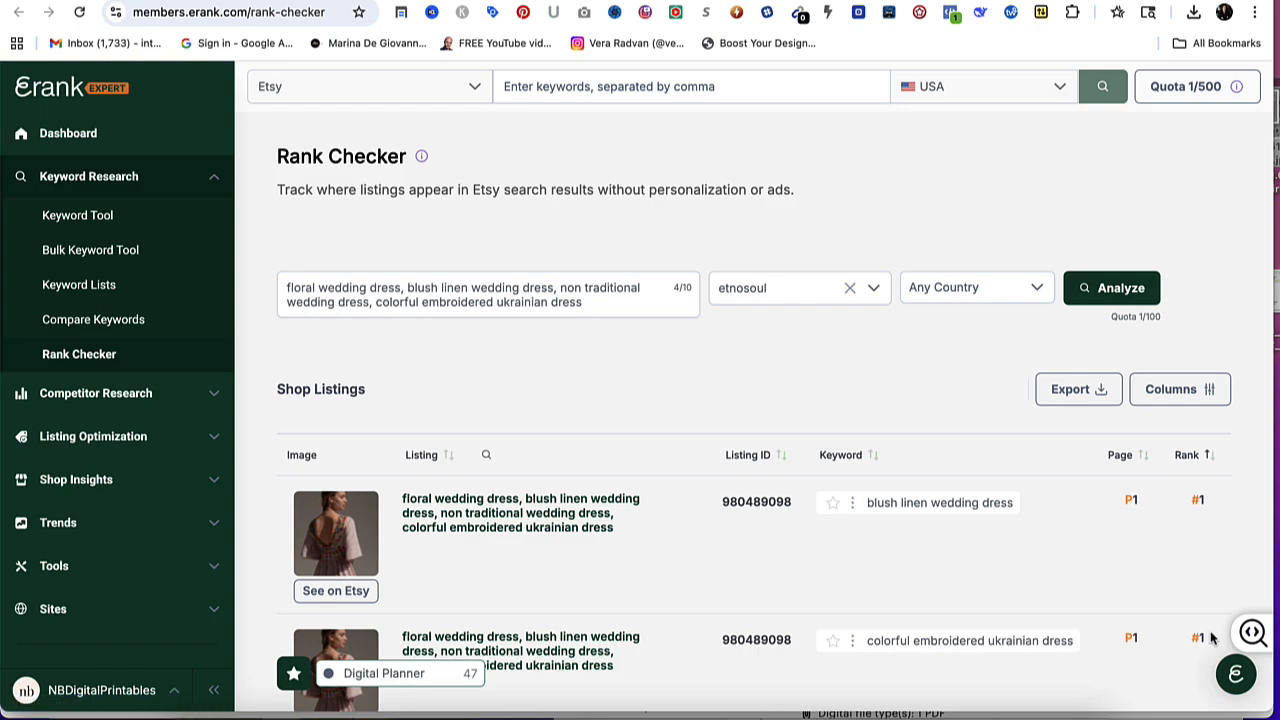
scroll(1208, 642, "down", 1)
scroll(1208, 642, "down", 1)
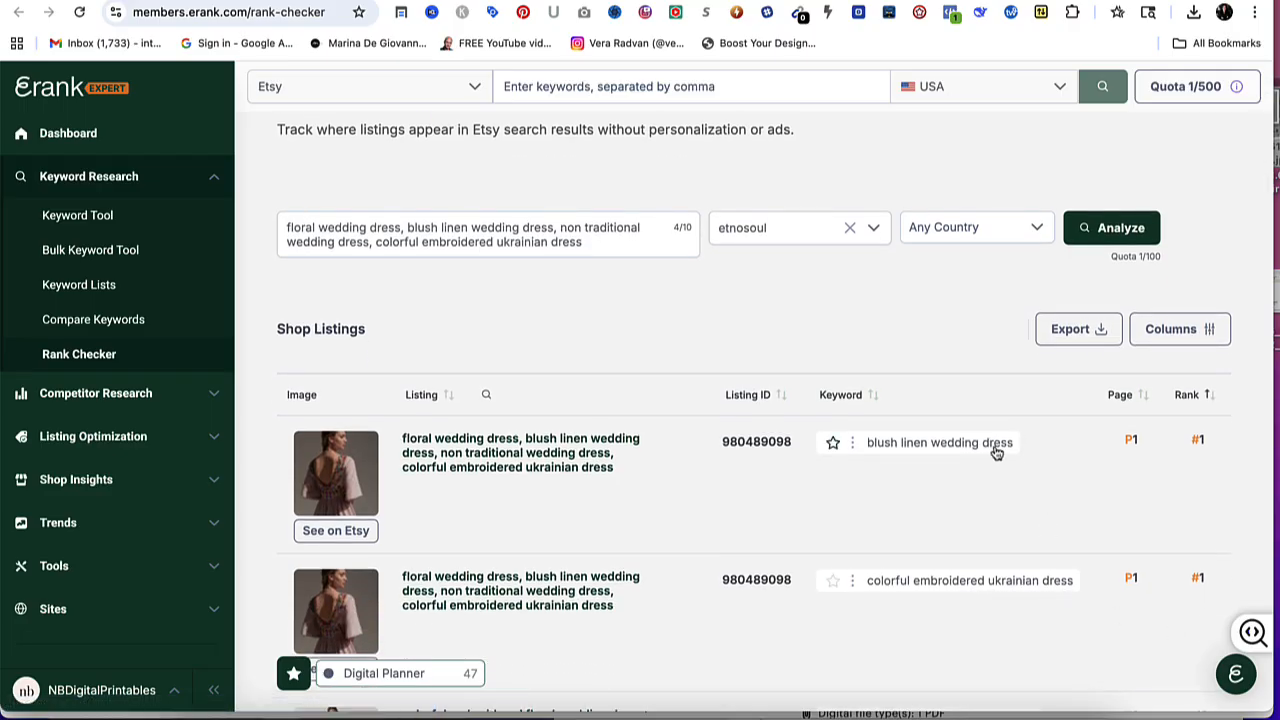
scroll(1022, 546, "down", 3)
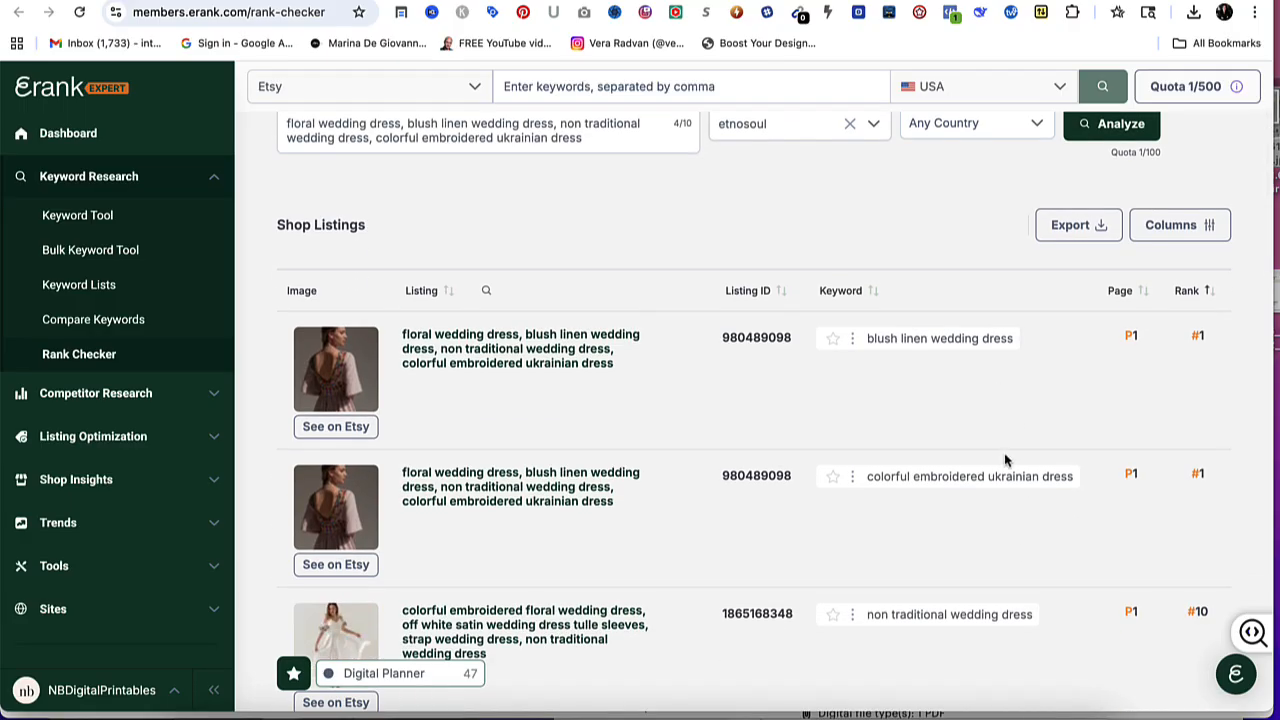
scroll(1006, 460, "up", 2)
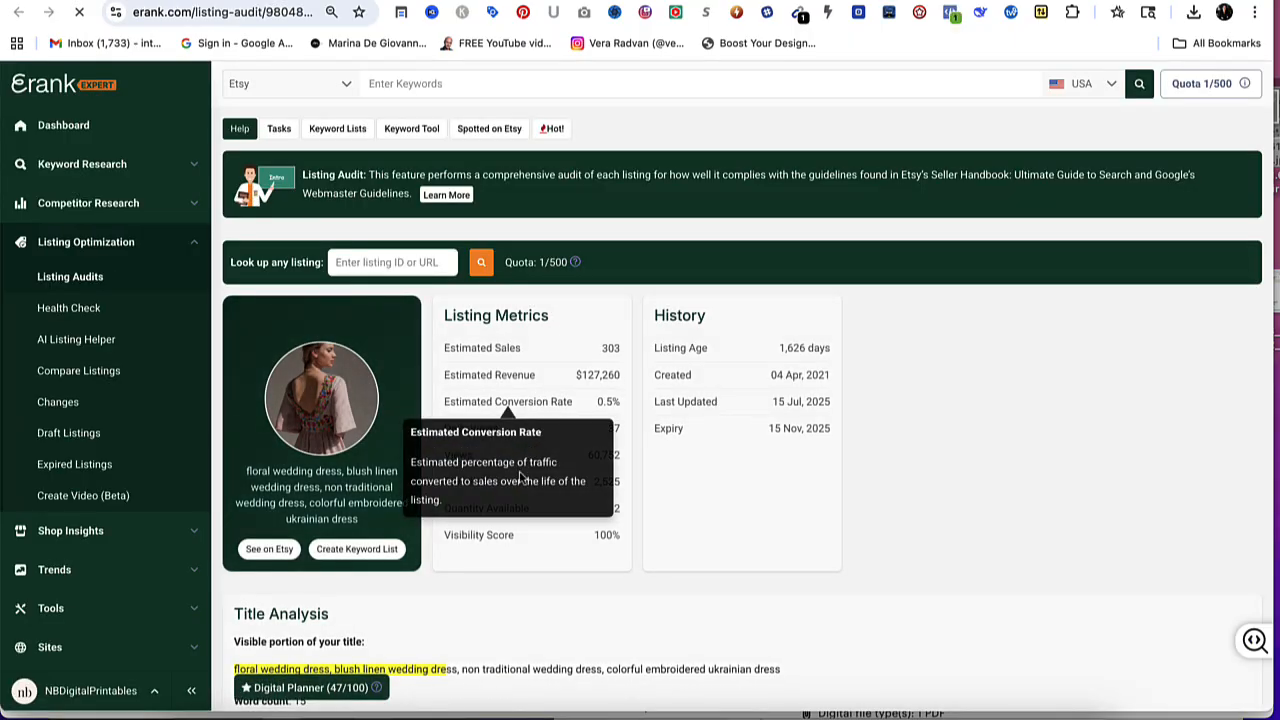
scroll(519, 478, "down", 3)
scroll(519, 478, "down", 1)
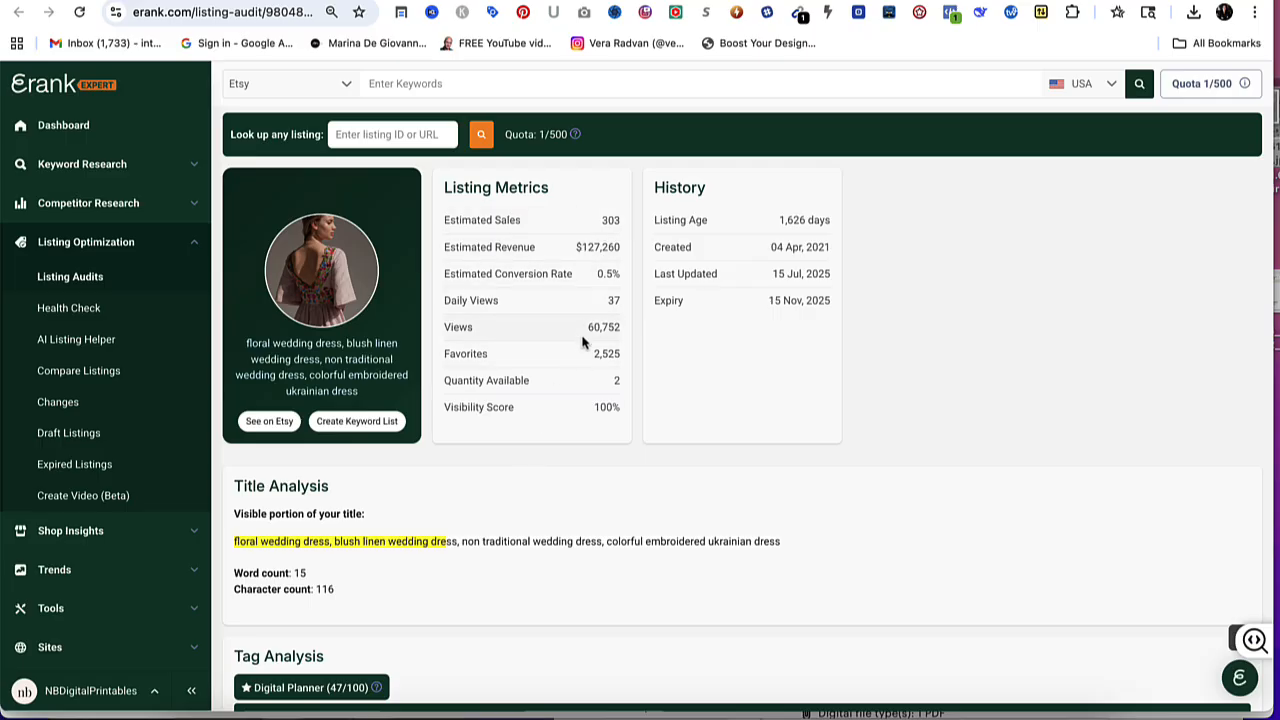
scroll(570, 390, "down", 2)
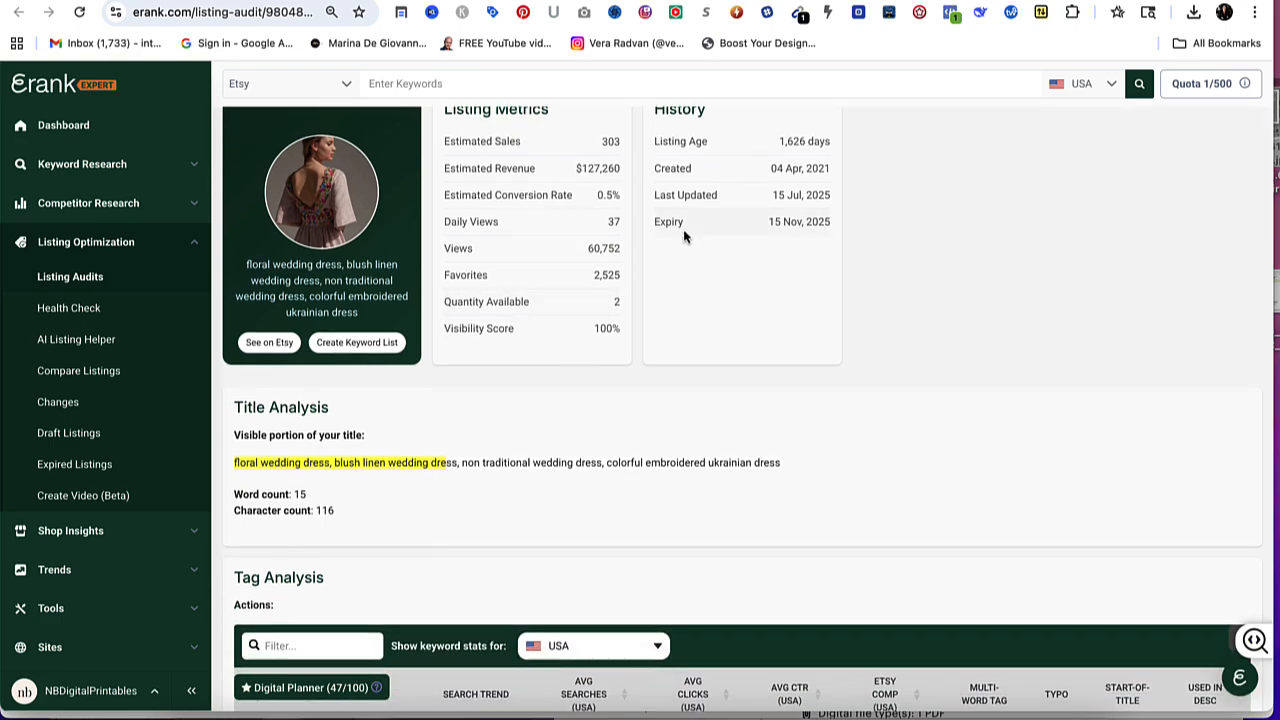
scroll(601, 321, "down", 2)
scroll(601, 321, "down", 1)
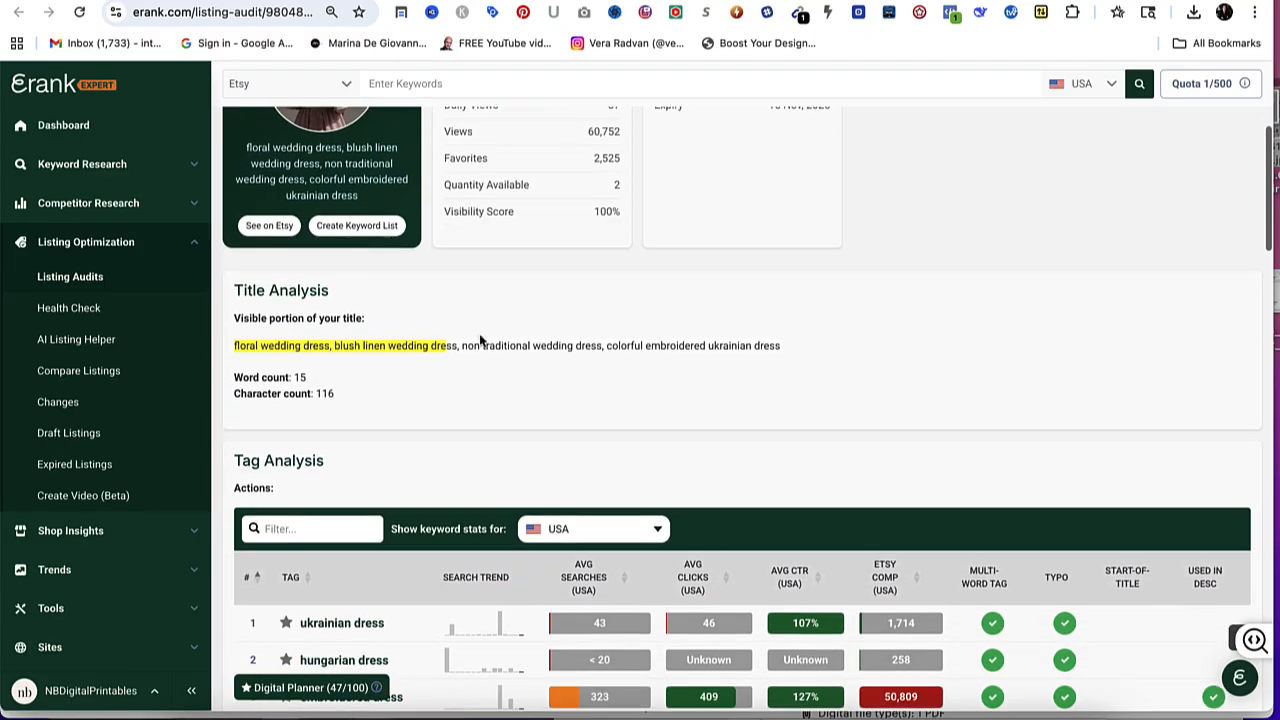
scroll(579, 340, "down", 3)
scroll(579, 340, "down", 2)
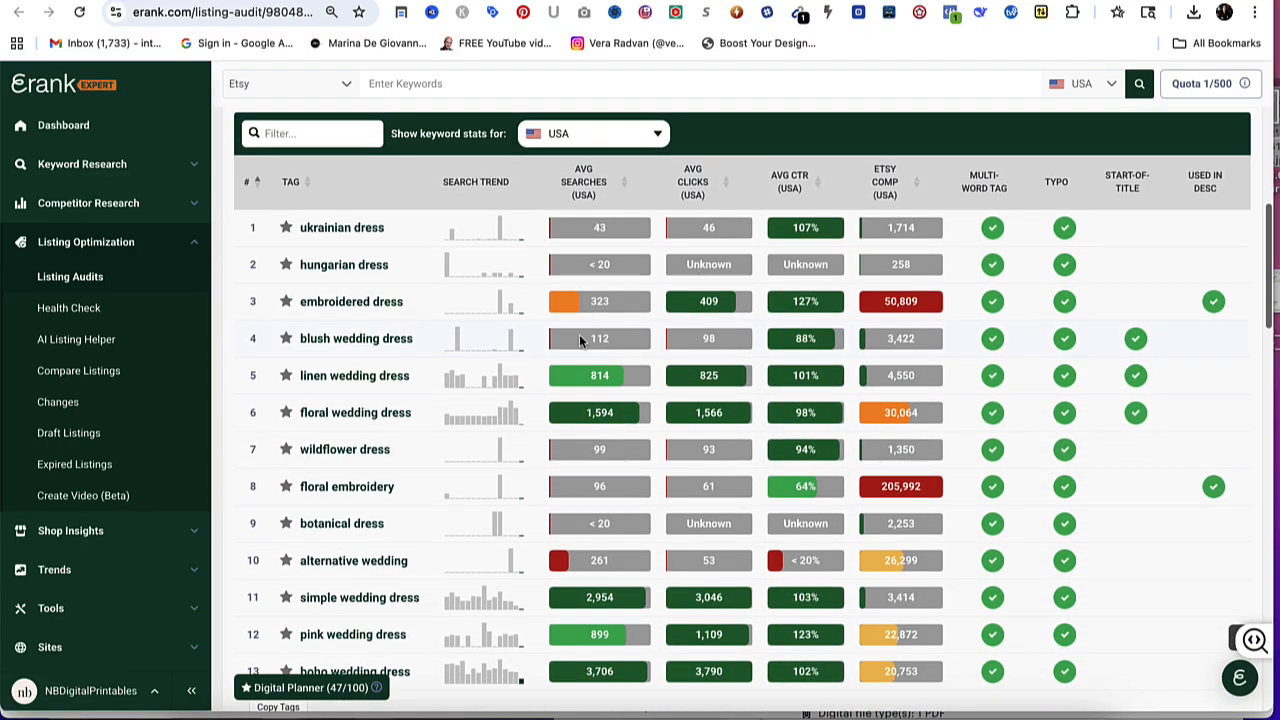
scroll(579, 340, "down", 1)
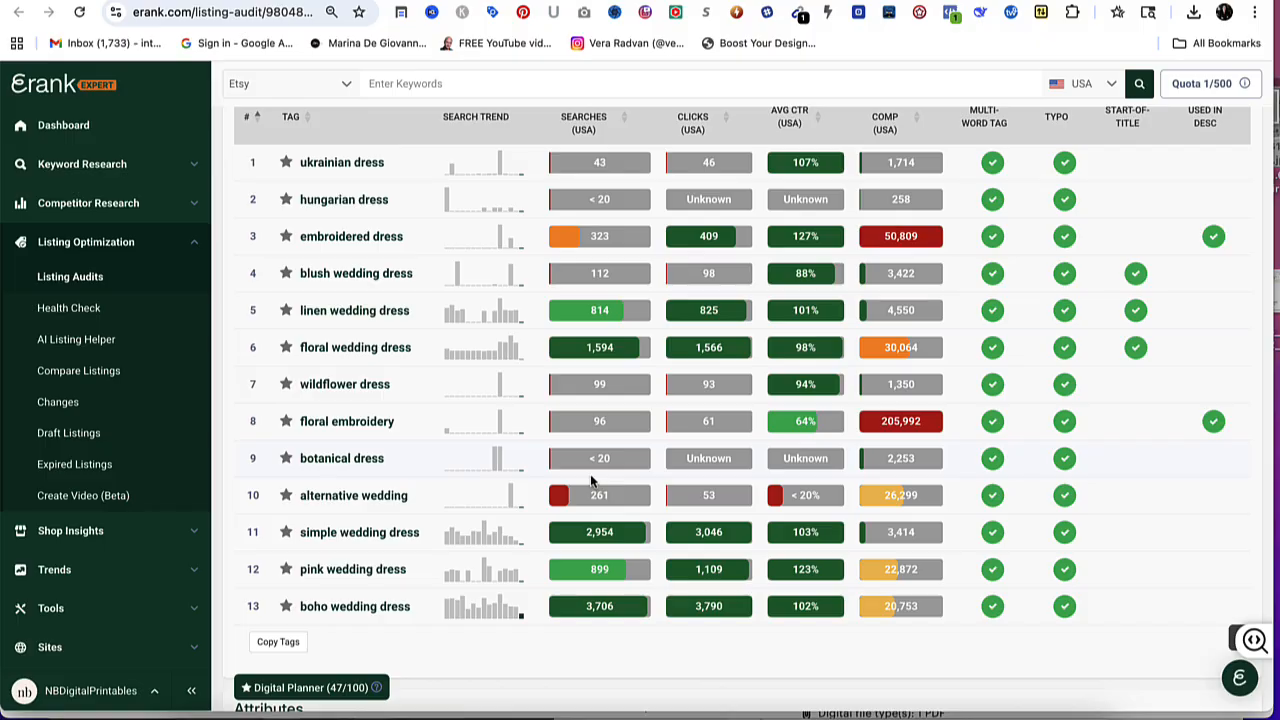
scroll(590, 480, "down", 1)
scroll(590, 480, "down", 4)
scroll(590, 480, "down", 1)
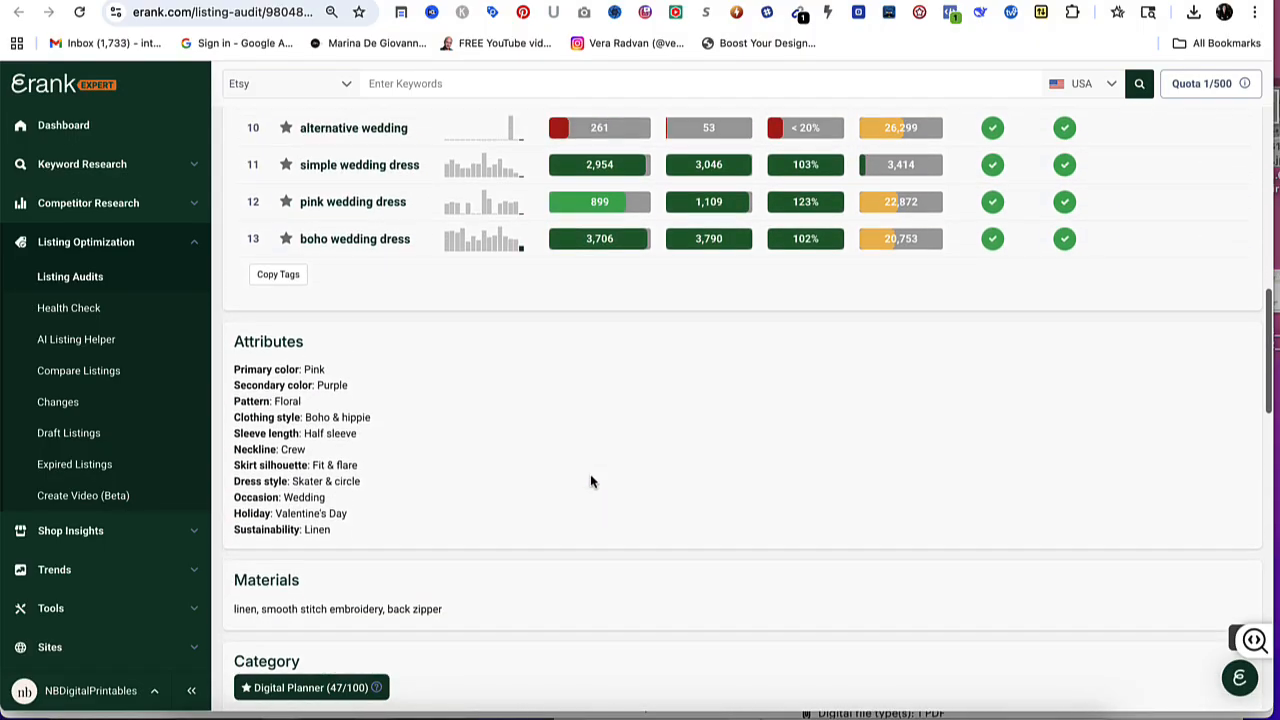
scroll(590, 480, "up", 2)
scroll(590, 482, "up", 3)
scroll(590, 480, "down", 3)
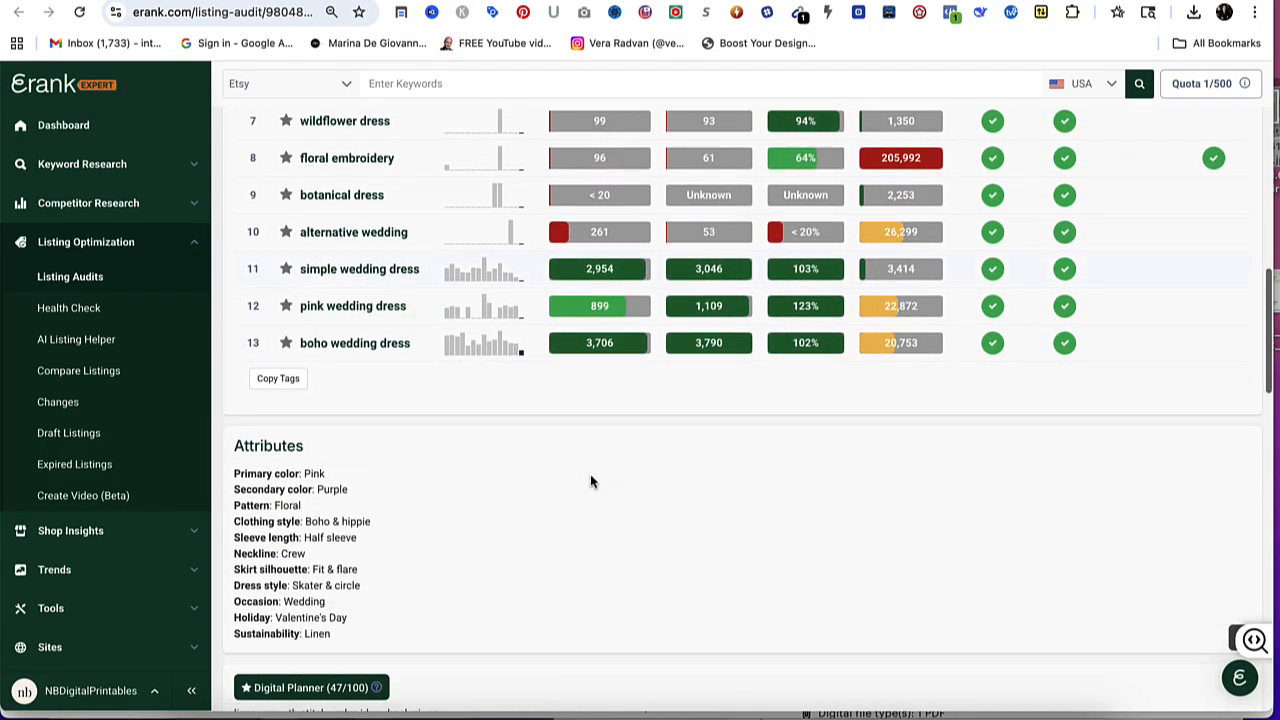
scroll(590, 480, "down", 3)
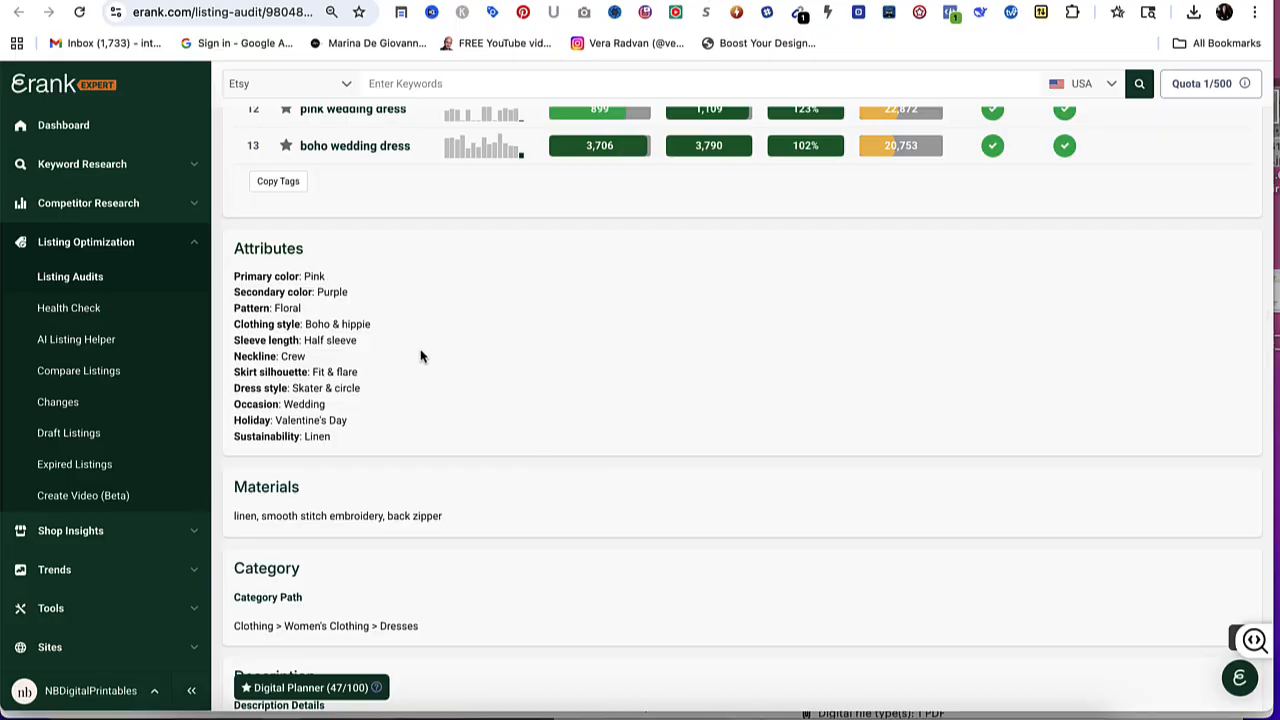
scroll(405, 445, "down", 2)
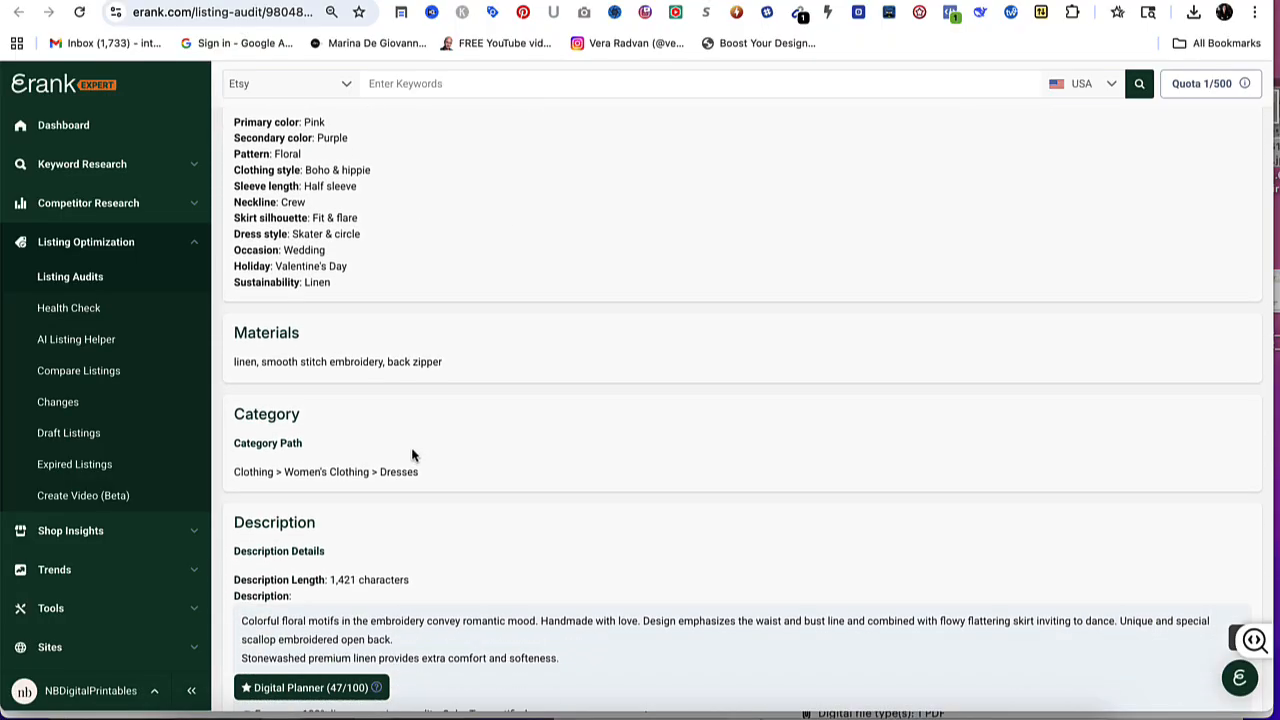
scroll(405, 470, "down", 3)
scroll(405, 475, "down", 3)
scroll(407, 480, "down", 2)
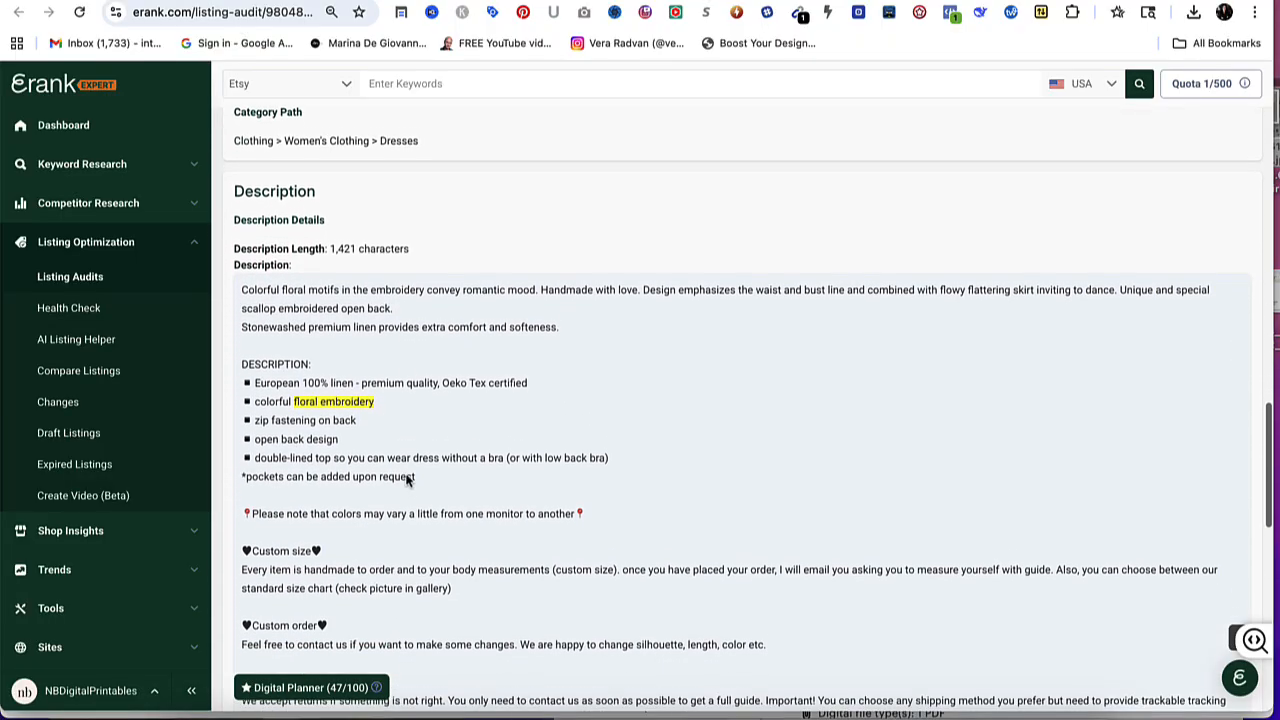
scroll(407, 478, "down", 1)
scroll(407, 476, "down", 2)
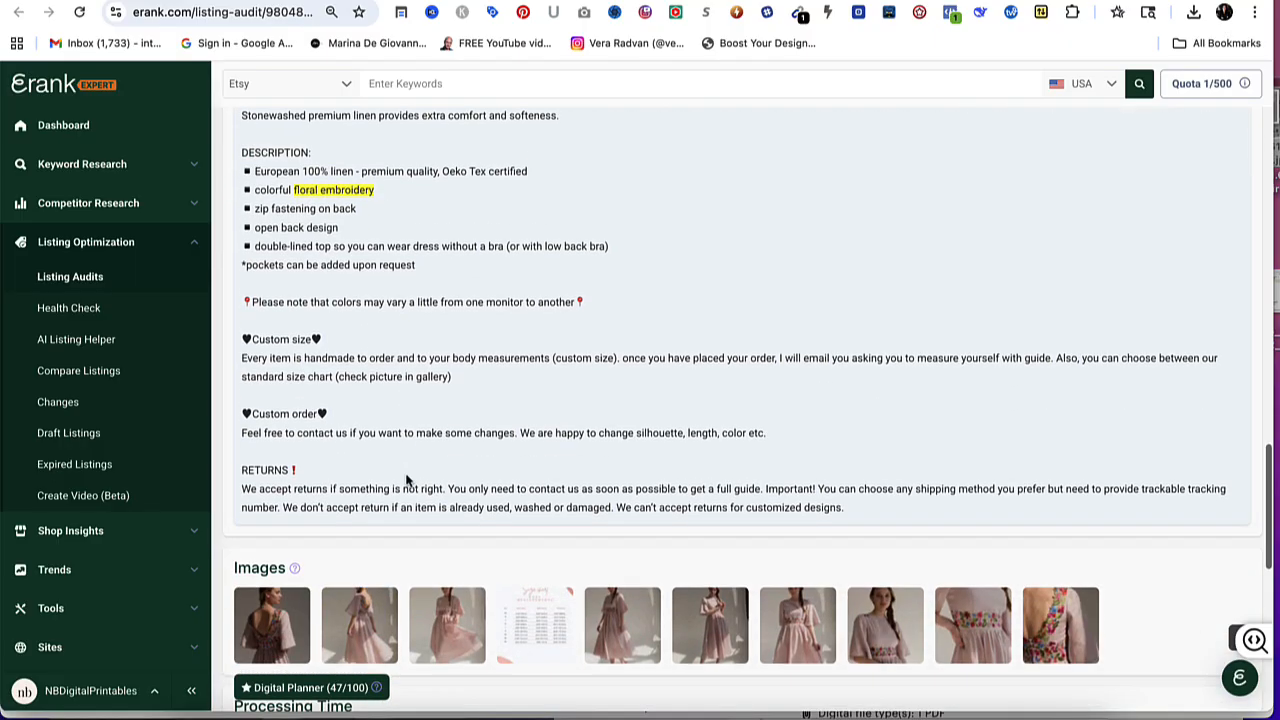
scroll(407, 478, "down", 2)
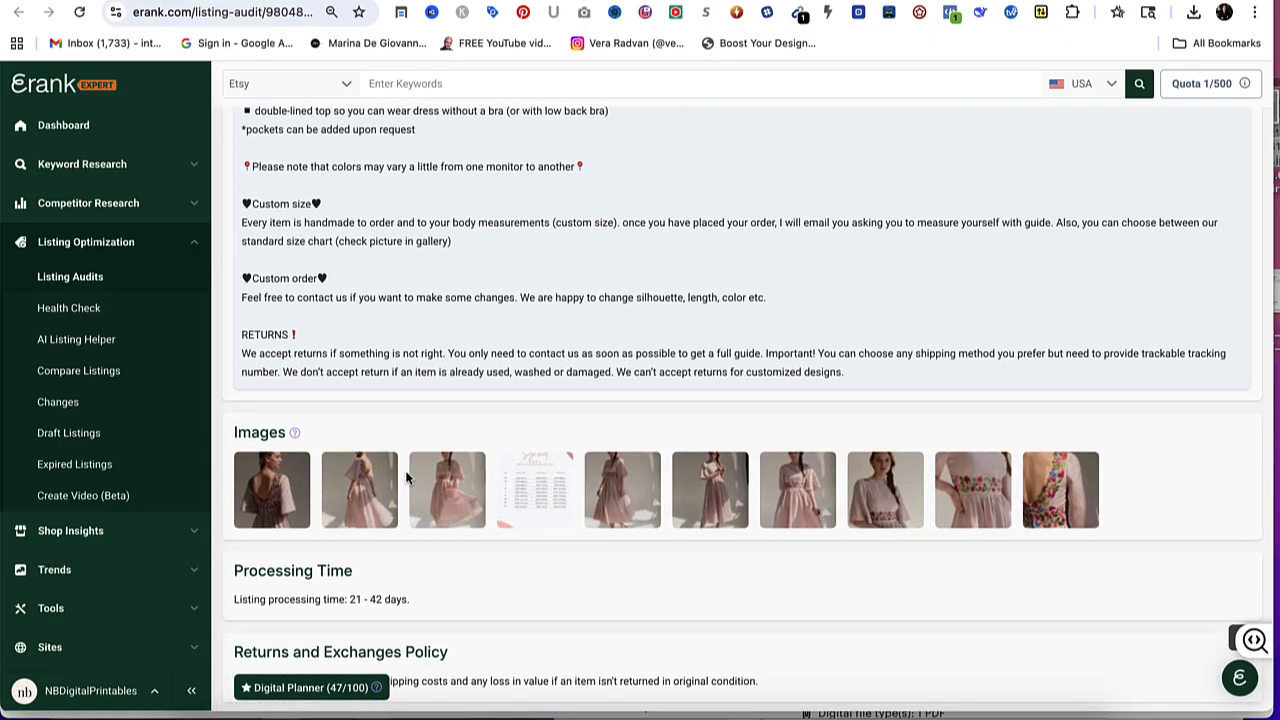
scroll(407, 478, "down", 2)
scroll(407, 478, "down", 2)
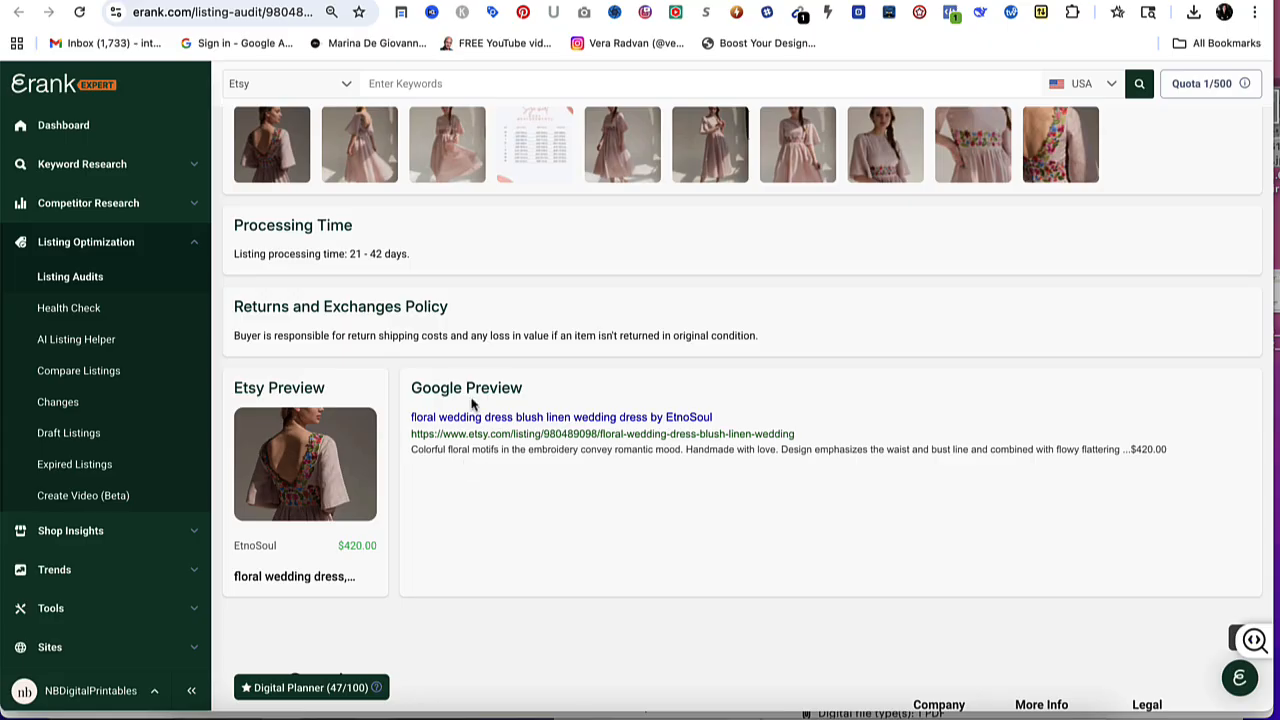
scroll(514, 354, "up", 10)
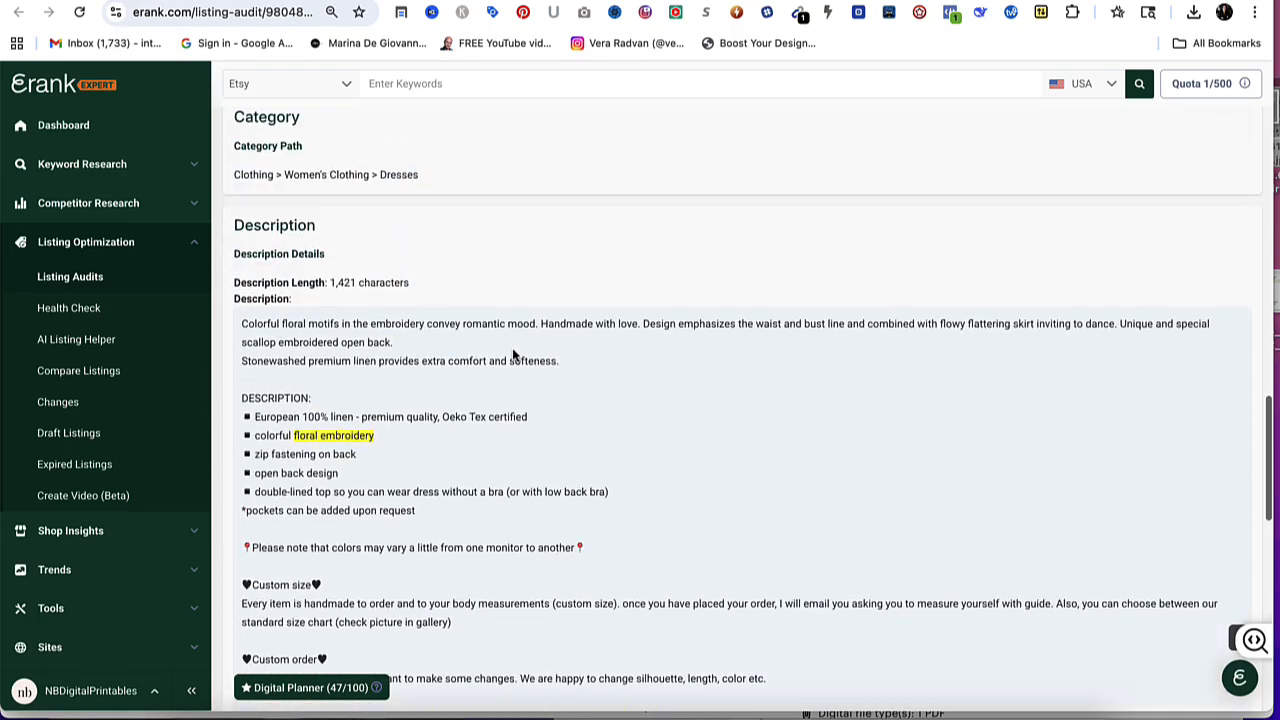
scroll(514, 354, "up", 5)
scroll(514, 354, "up", 5)
scroll(514, 354, "up", 5)
scroll(514, 354, "up", 3)
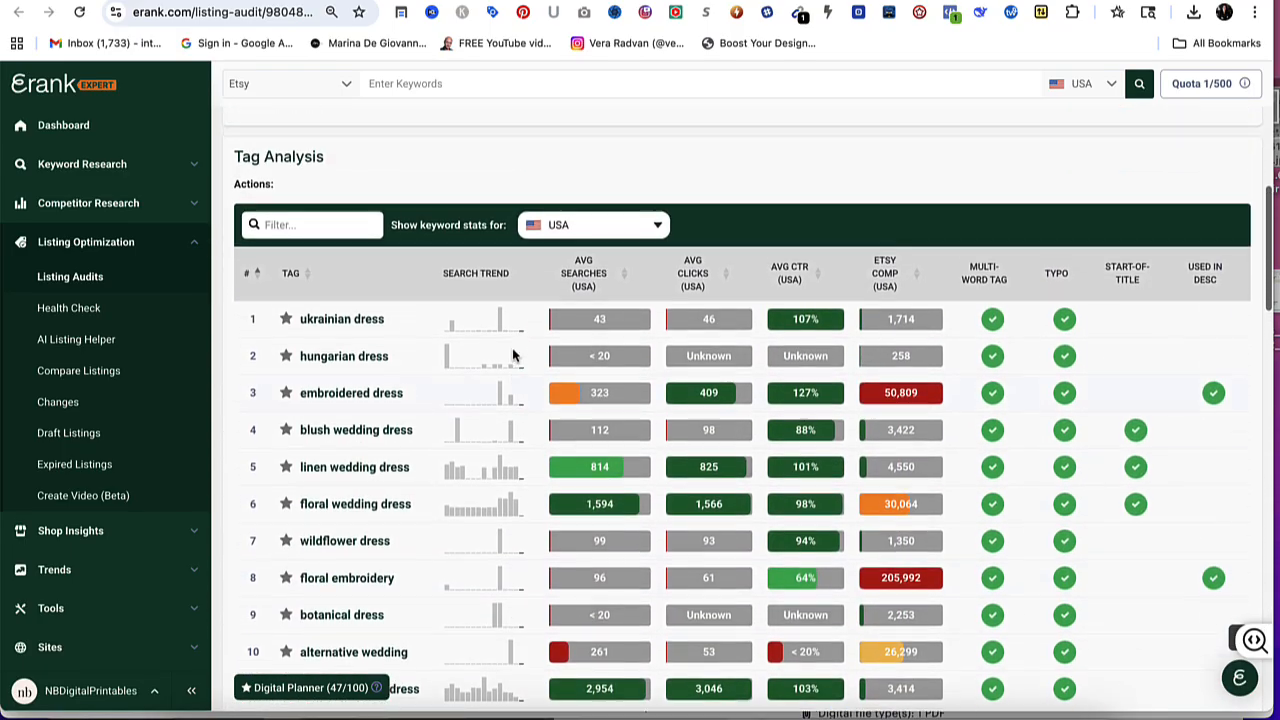
scroll(514, 354, "up", 5)
scroll(514, 354, "up", 5)
scroll(514, 354, "up", 3)
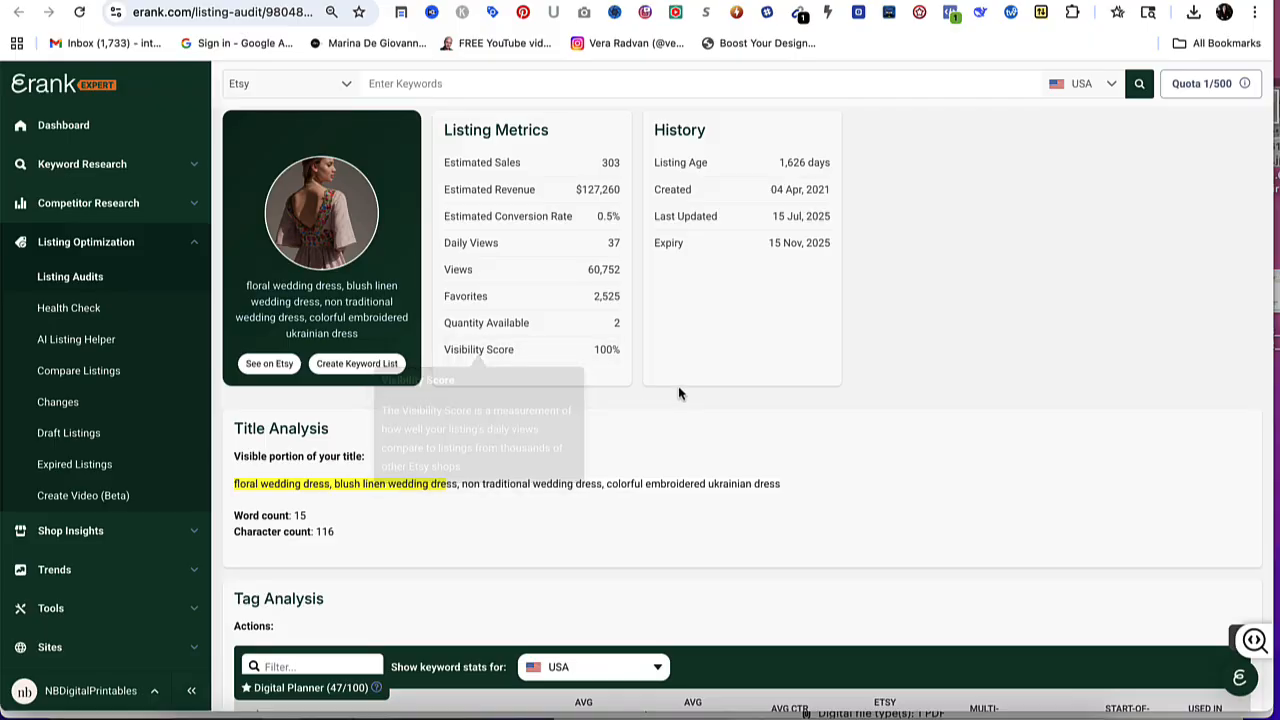
scroll(705, 421, "up", 3)
scroll(705, 421, "up", 2)
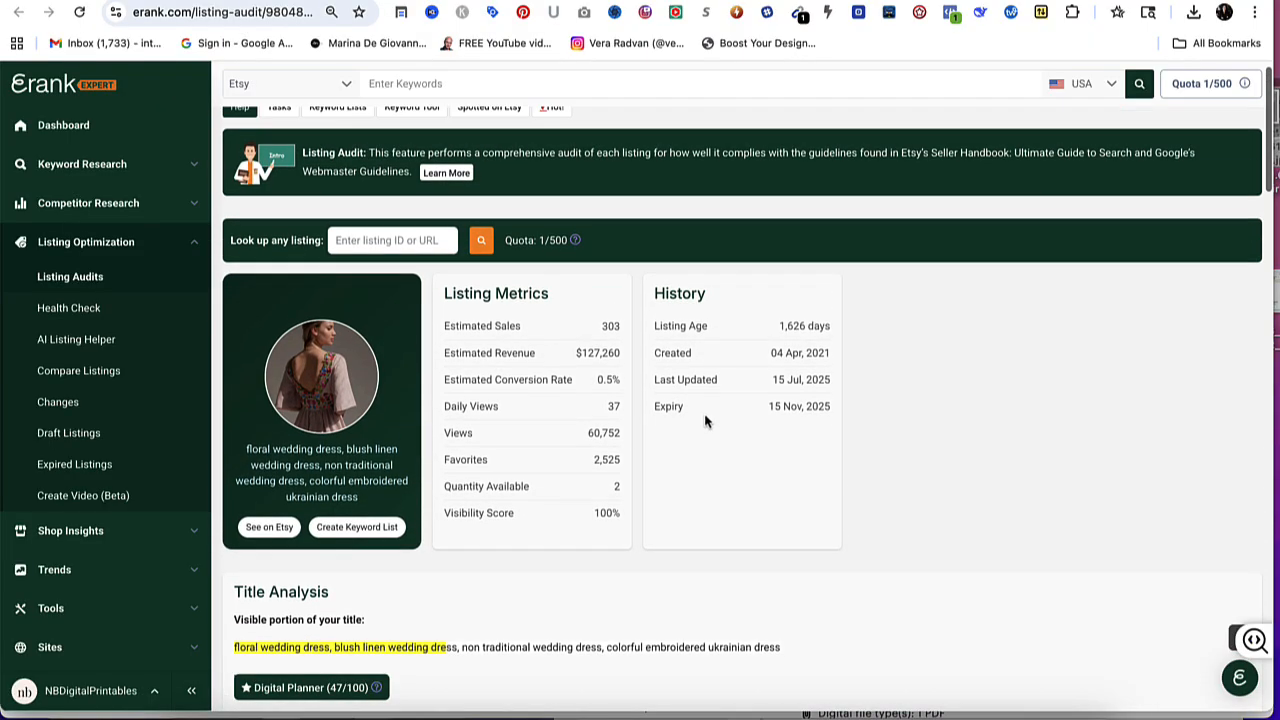
scroll(705, 421, "up", 2)
scroll(705, 421, "up", 1)
scroll(705, 421, "down", 2)
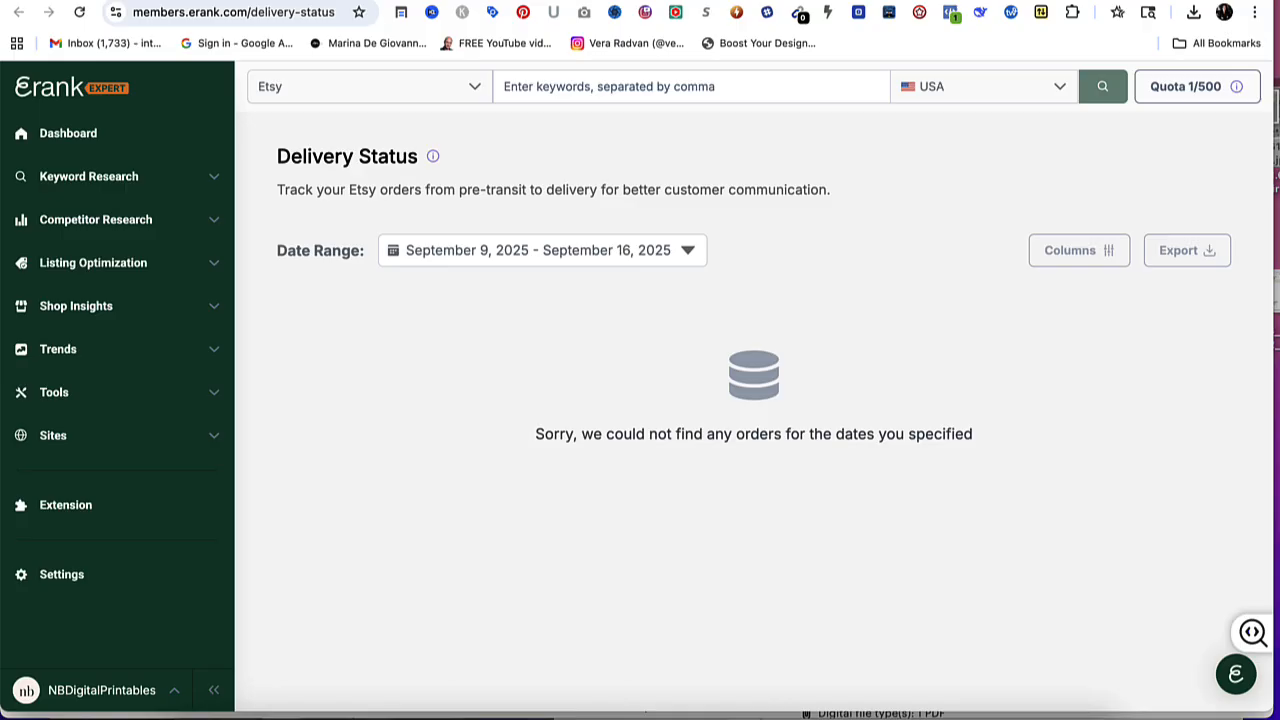
Show the Delivery Status preset date range choices such as Today and Last 7 Days
left_click(684, 252)
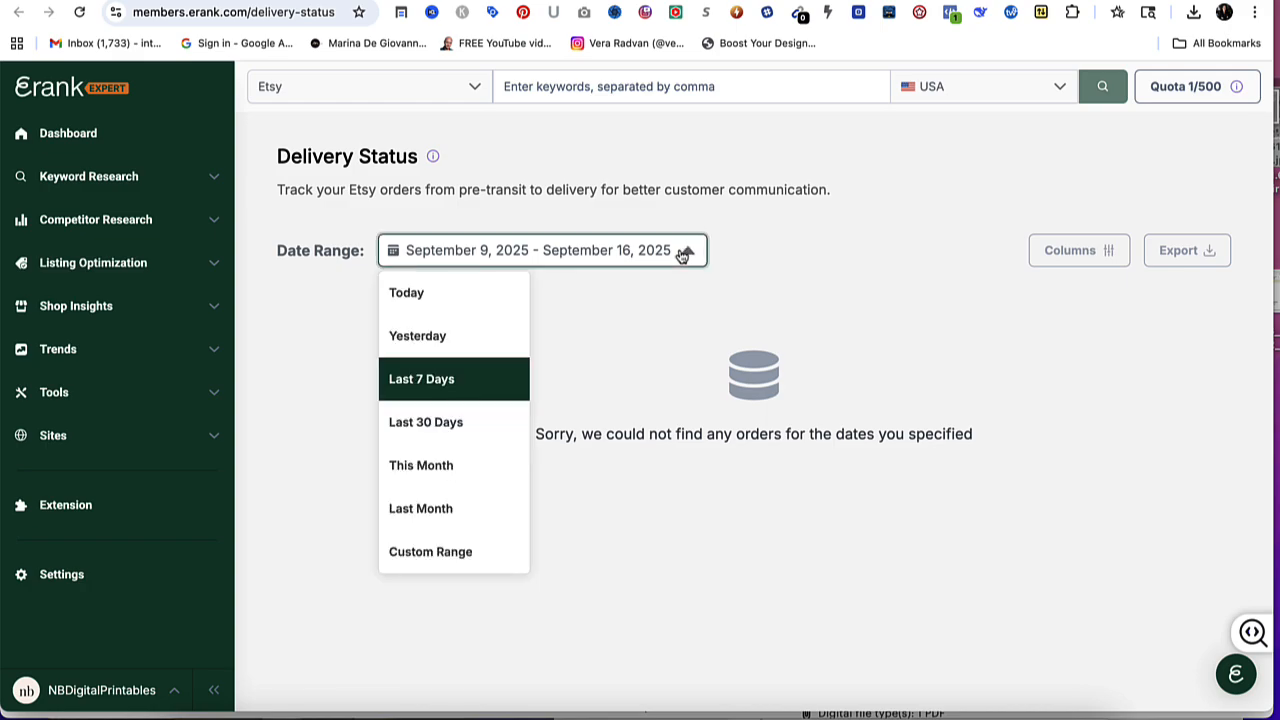